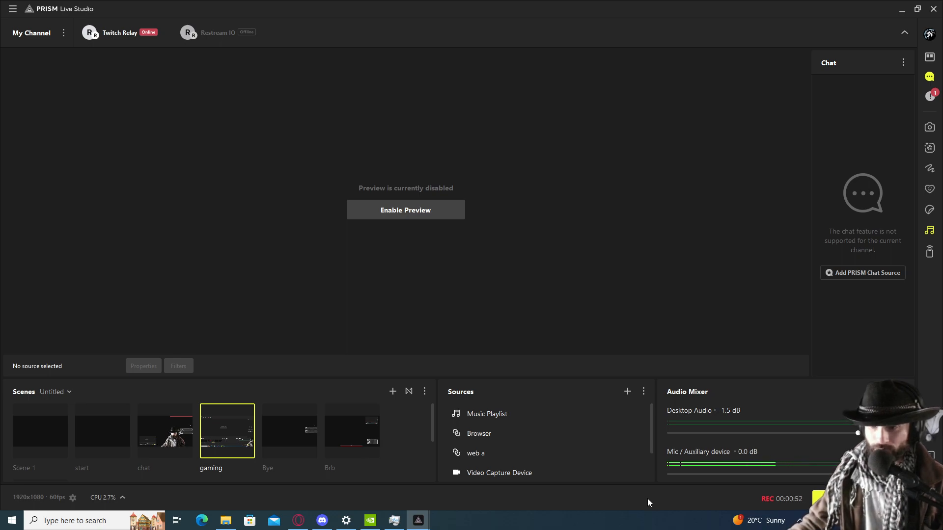
- Clear the studio, Videos folder and Music Playlist windows off the desktop
{"action": "left_click", "coordinate": [902, 15]}
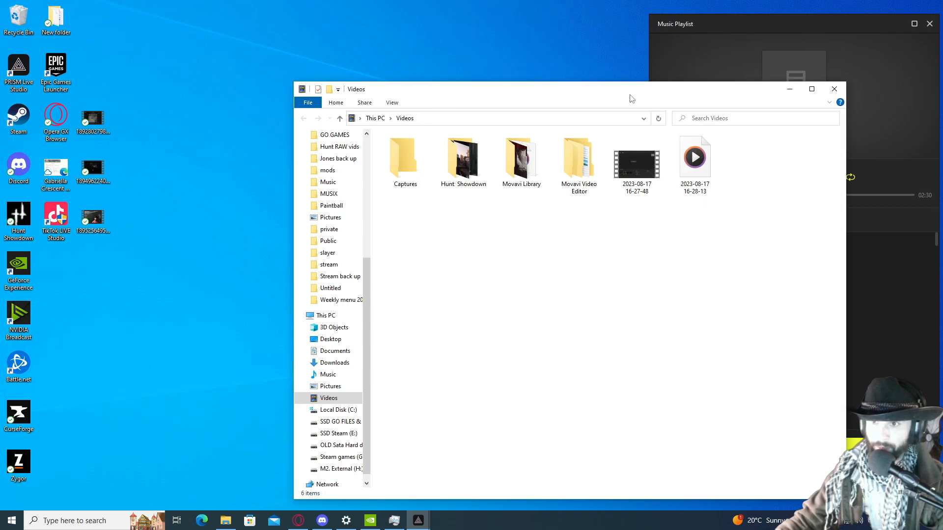
{"action": "left_click", "coordinate": [789, 88]}
{"action": "left_click", "coordinate": [929, 23]}
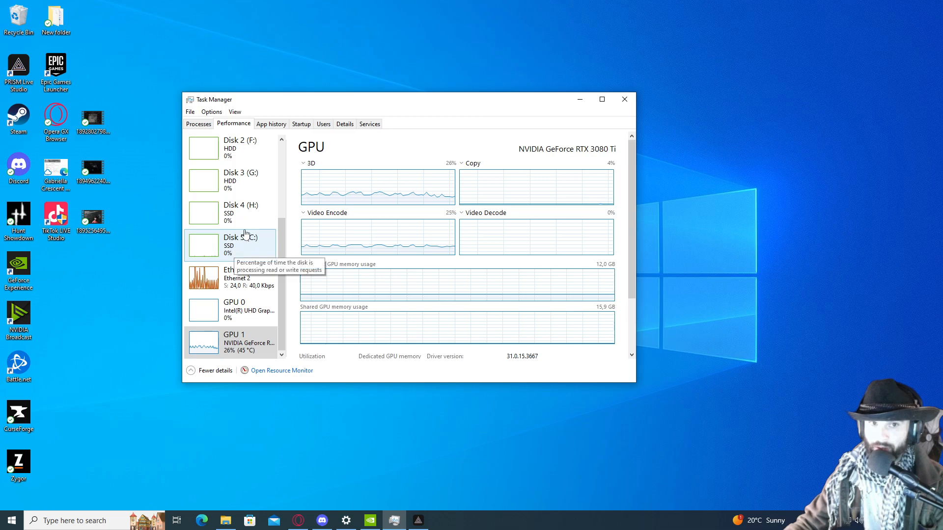
{"action": "scroll", "coordinate": [246, 232], "scroll_direction": "up", "scroll_amount": 5}
- Review the CPU performance view, then the memory usage view in Task Manager
{"action": "left_click", "coordinate": [243, 147]}
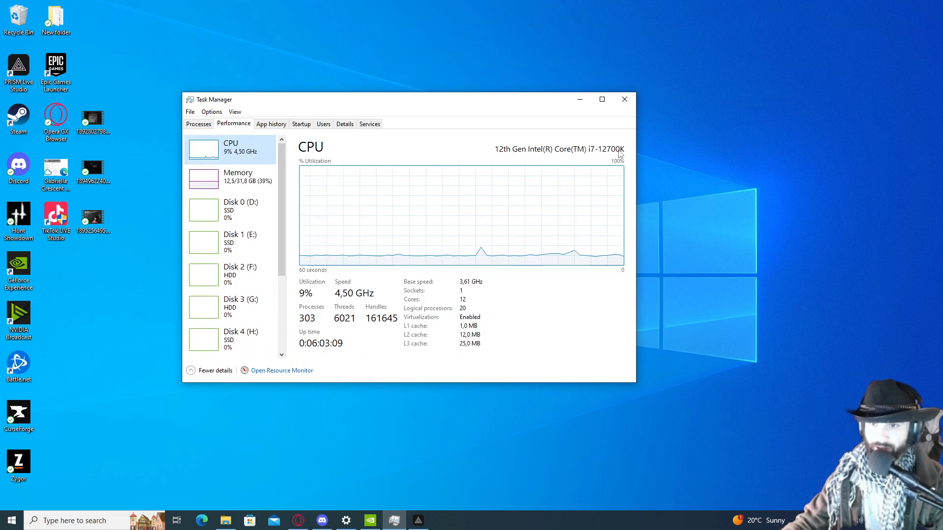
{"action": "left_click", "coordinate": [235, 177]}
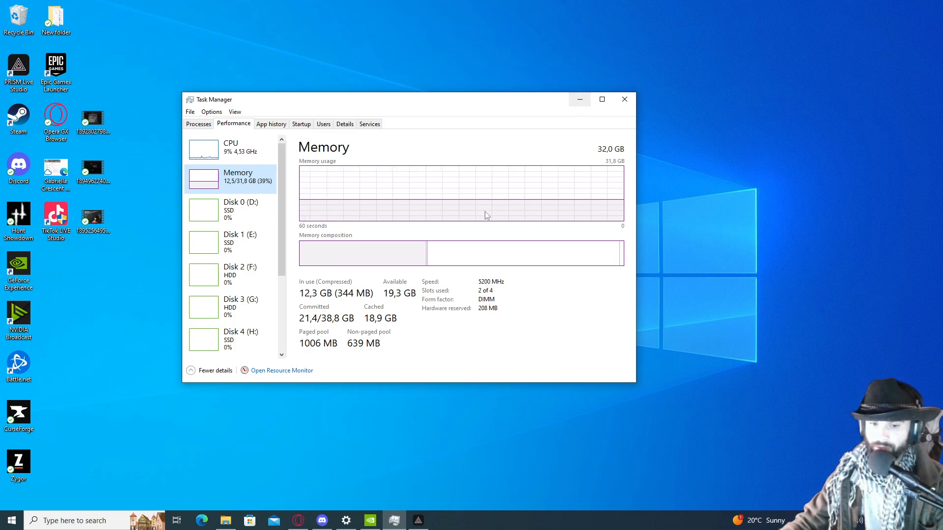
- Bring up the Speedtest results and highlight the 29.62 Mbps download speed
{"action": "left_click", "coordinate": [298, 521]}
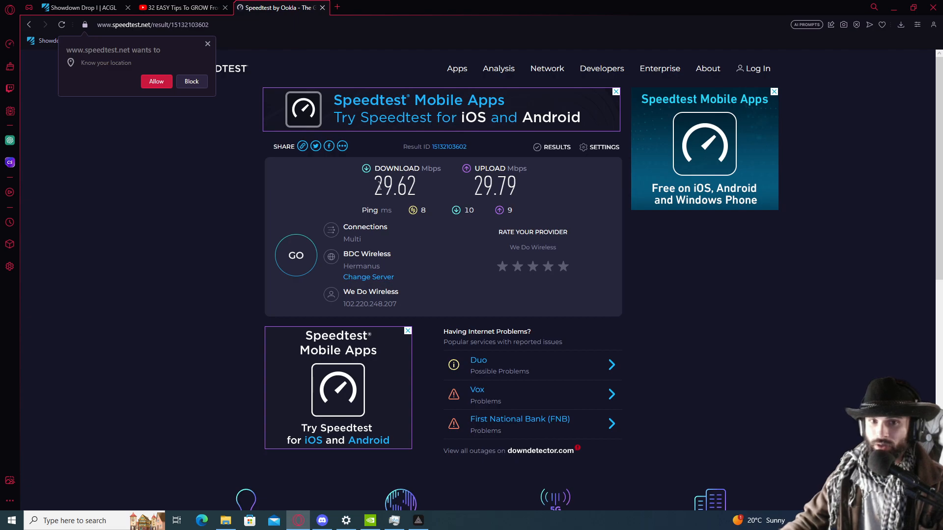
{"action": "left_click_drag", "start_coordinate": [375, 185], "coordinate": [418, 189]}
{"action": "left_click", "coordinate": [445, 192]}
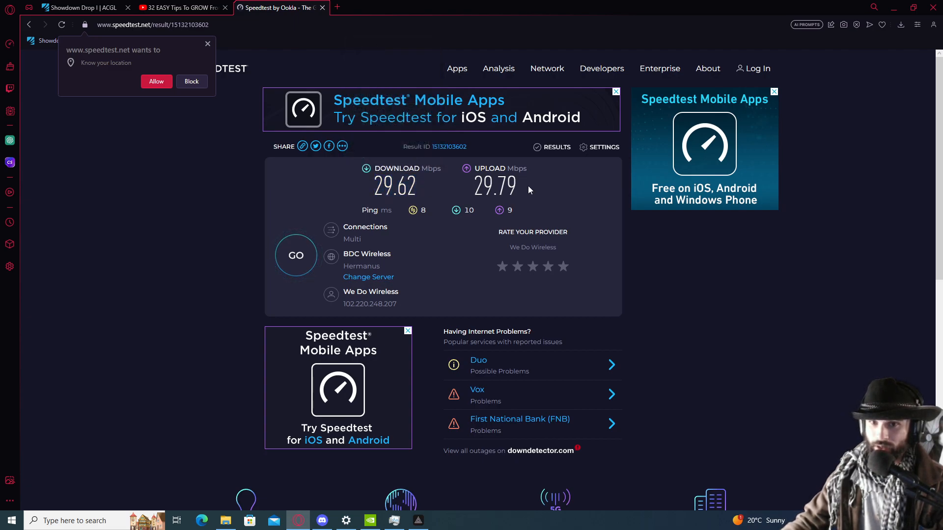
- Highlight the 29.79 Mbps upload speed twice to point it out
{"action": "left_click_drag", "start_coordinate": [519, 188], "coordinate": [472, 188]}
{"action": "left_click", "coordinate": [568, 199]}
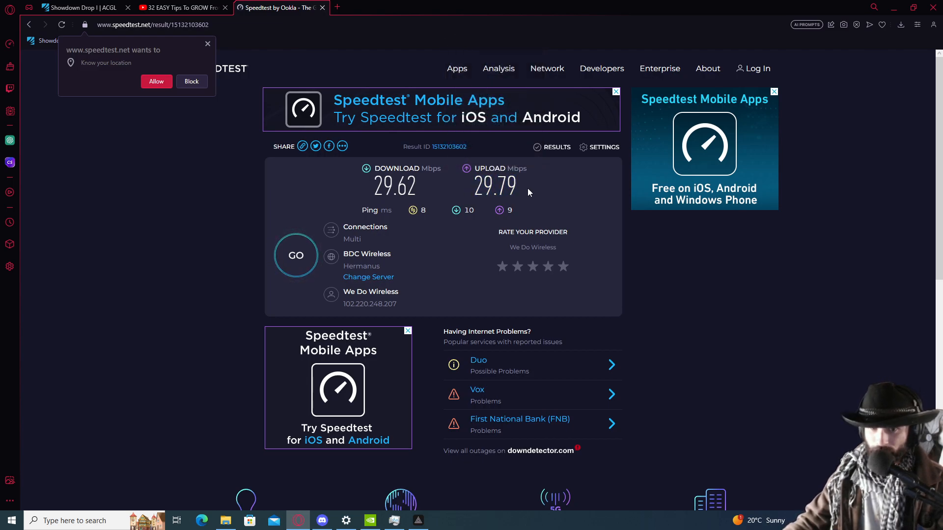
{"action": "left_click_drag", "start_coordinate": [527, 190], "coordinate": [474, 188]}
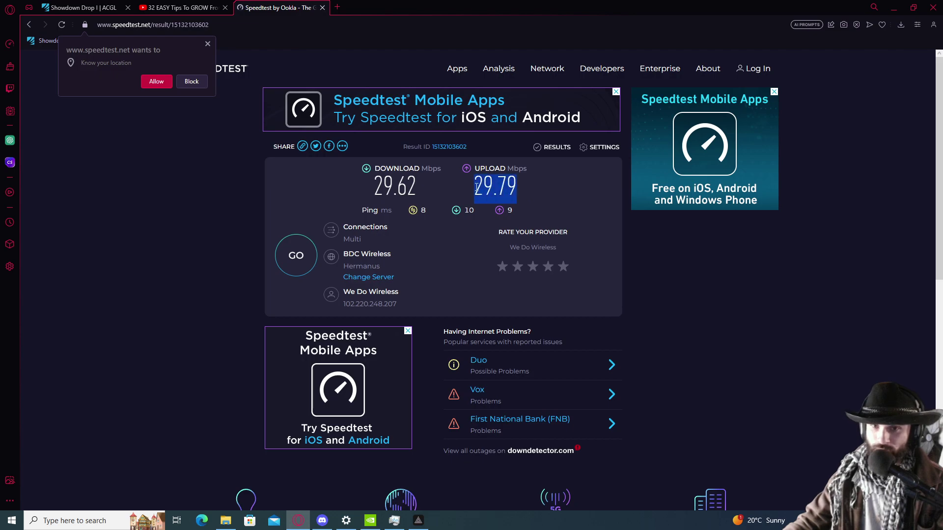
{"action": "left_click", "coordinate": [555, 192]}
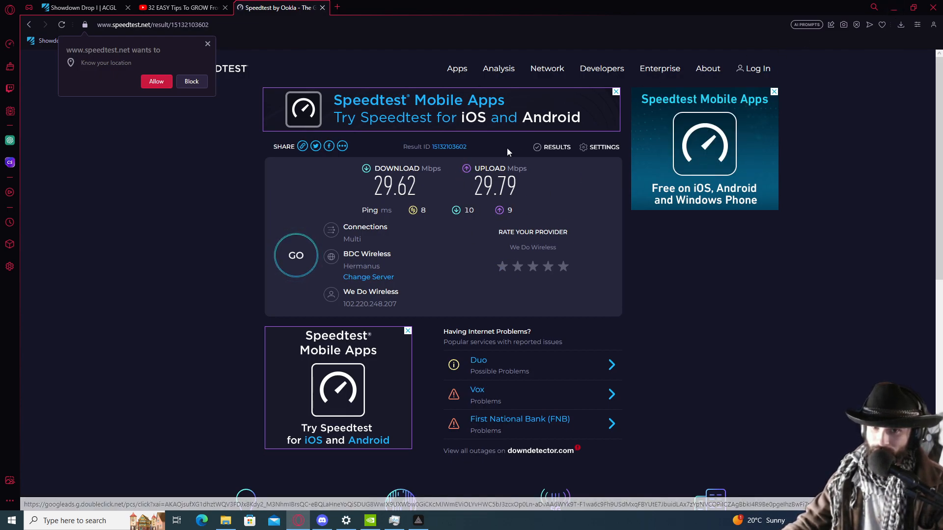
- Put the browser and studio away and bring up NVIDIA's display resolution settings
{"action": "left_click", "coordinate": [896, 11]}
{"action": "mouse_move", "coordinate": [417, 521]}
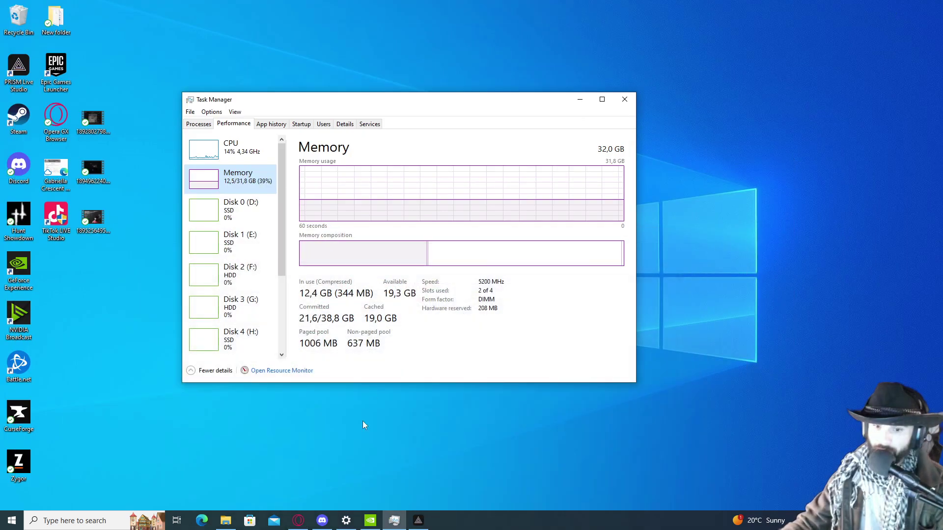
{"action": "left_click", "coordinate": [418, 522]}
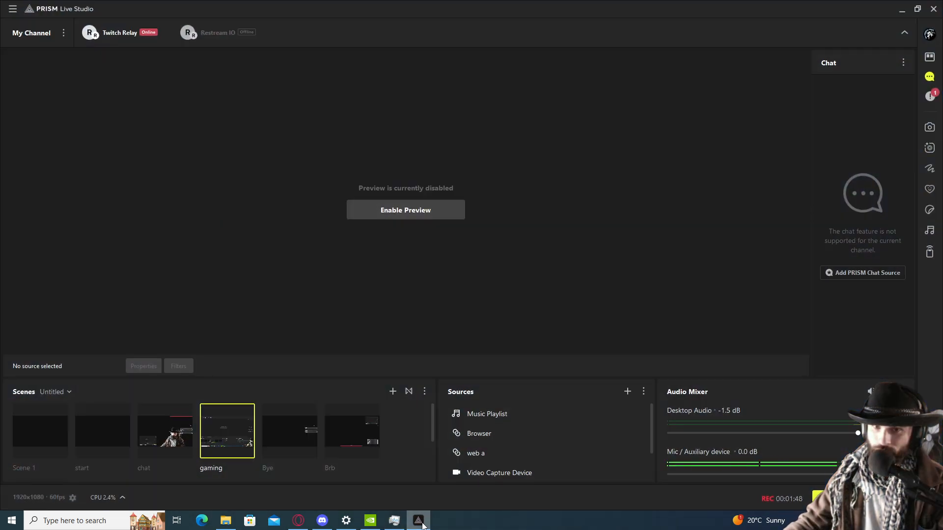
{"action": "left_click", "coordinate": [418, 522]}
{"action": "left_click", "coordinate": [370, 522]}
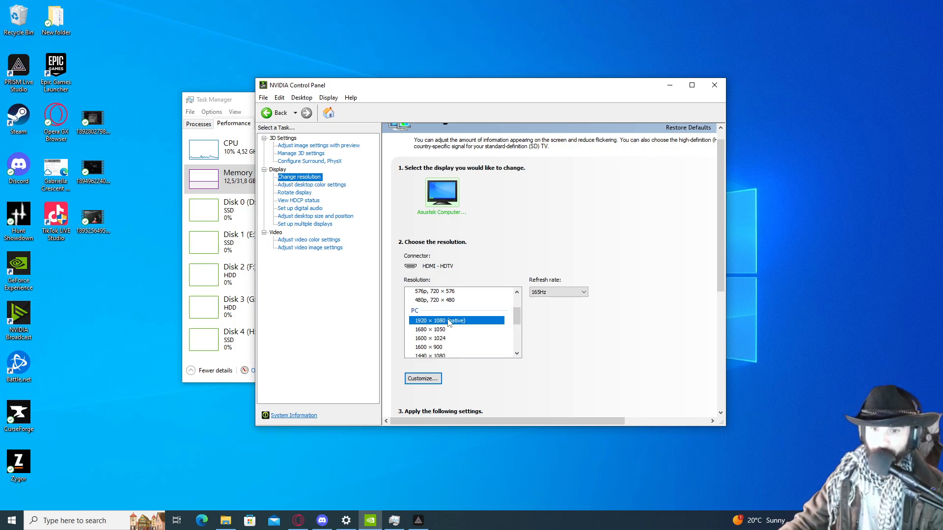
- Confirm the 165Hz refresh rate at native resolution, then put the NVIDIA Control Panel away
{"action": "left_click", "coordinate": [541, 293]}
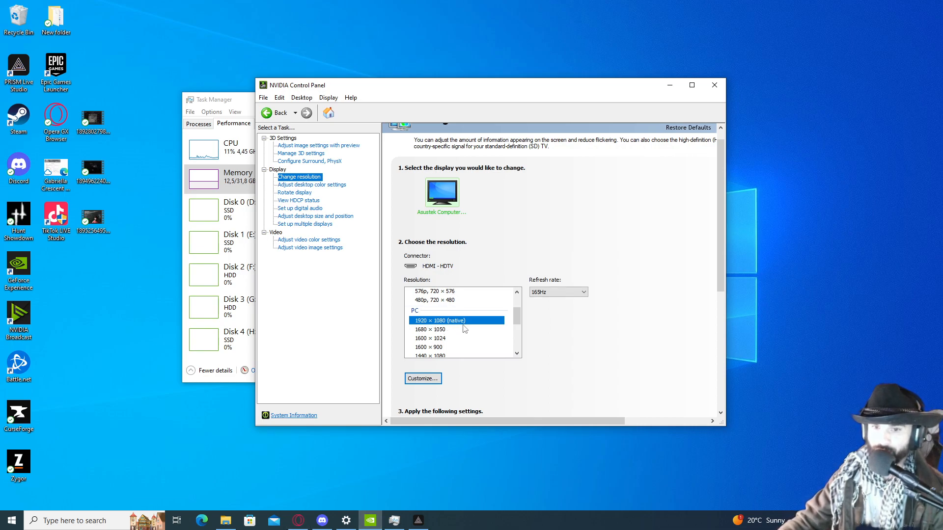
{"action": "left_click", "coordinate": [668, 87]}
{"action": "left_click", "coordinate": [417, 521]}
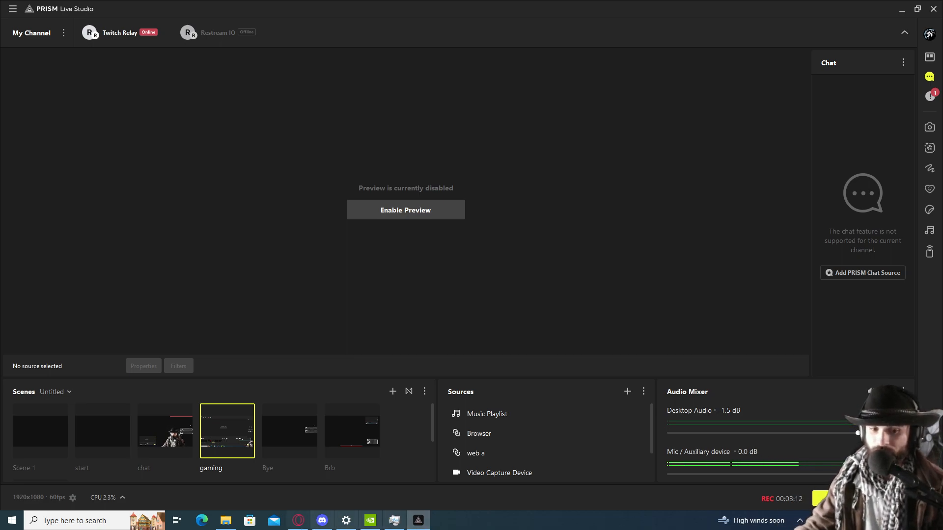
{"action": "left_click", "coordinate": [297, 521]}
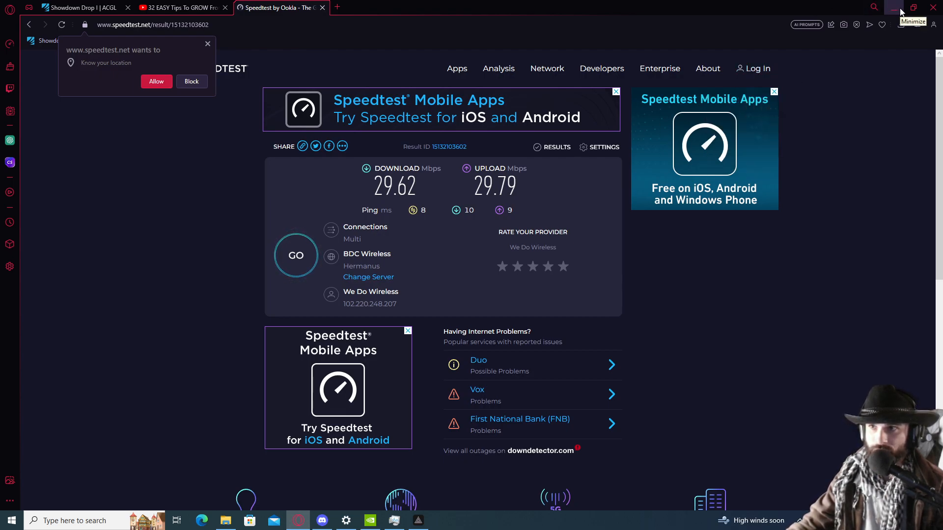
{"action": "left_click", "coordinate": [900, 9]}
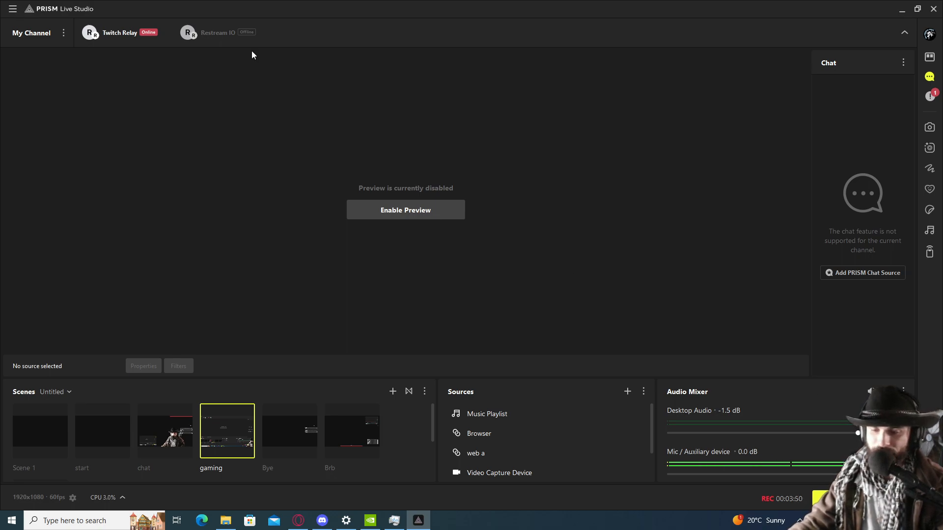
- Open Settings from the studio's main hamburger menu
{"action": "left_click", "coordinate": [13, 8]}
{"action": "mouse_move", "coordinate": [30, 30]}
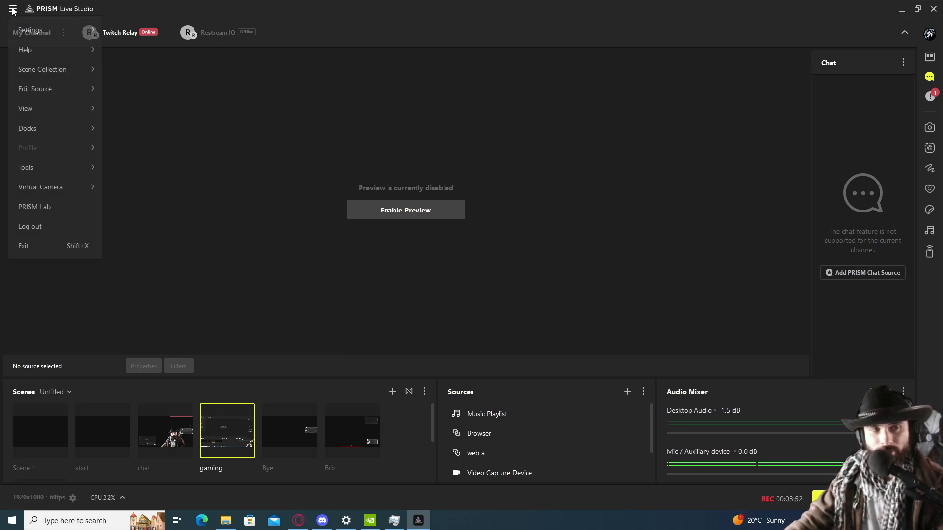
{"action": "left_click", "coordinate": [123, 30]}
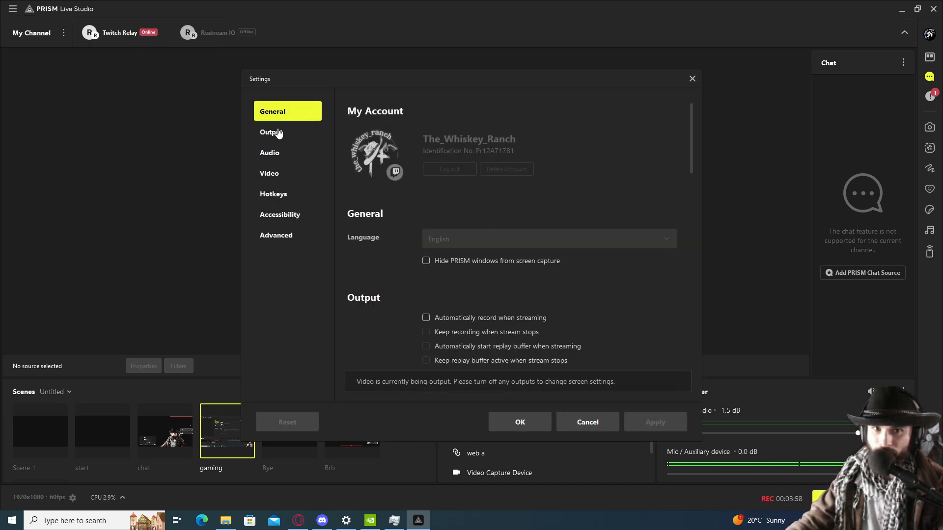
{"action": "scroll", "coordinate": [525, 231], "scroll_direction": "down", "scroll_amount": 2}
{"action": "scroll", "coordinate": [524, 231], "scroll_direction": "down", "scroll_amount": 1}
{"action": "scroll", "coordinate": [524, 231], "scroll_direction": "up", "scroll_amount": 3}
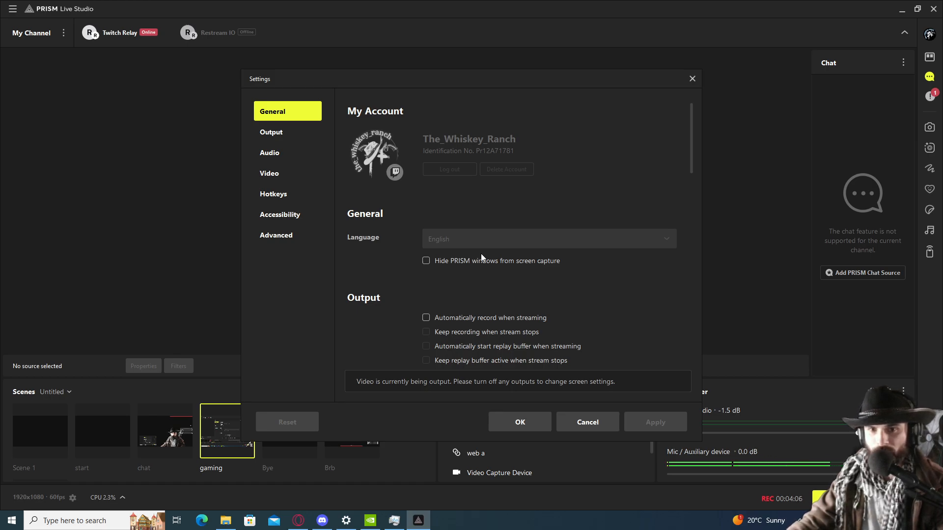
- Switch to the Output page showing NVENC H.264 streaming at CBR 6000 Kbps
{"action": "left_click", "coordinate": [274, 134]}
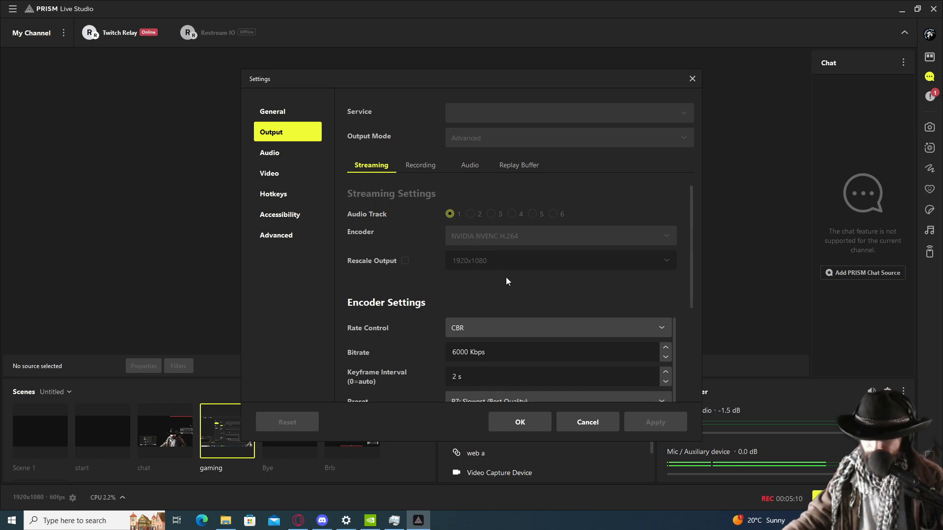
{"action": "scroll", "coordinate": [506, 313], "scroll_direction": "down", "scroll_amount": 1}
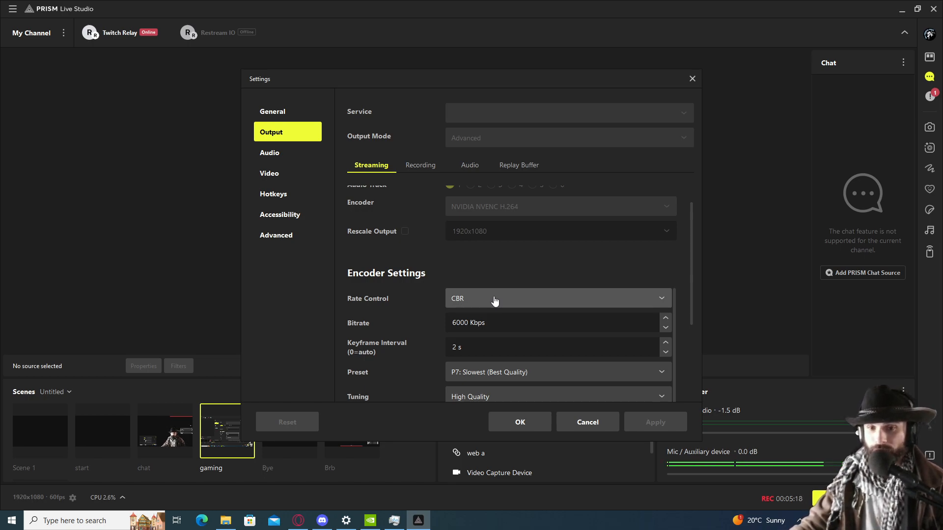
- Try VBR rate control with a 4000 Kbps bitrate and look at the Max Bitrate value
{"action": "left_click", "coordinate": [494, 301]}
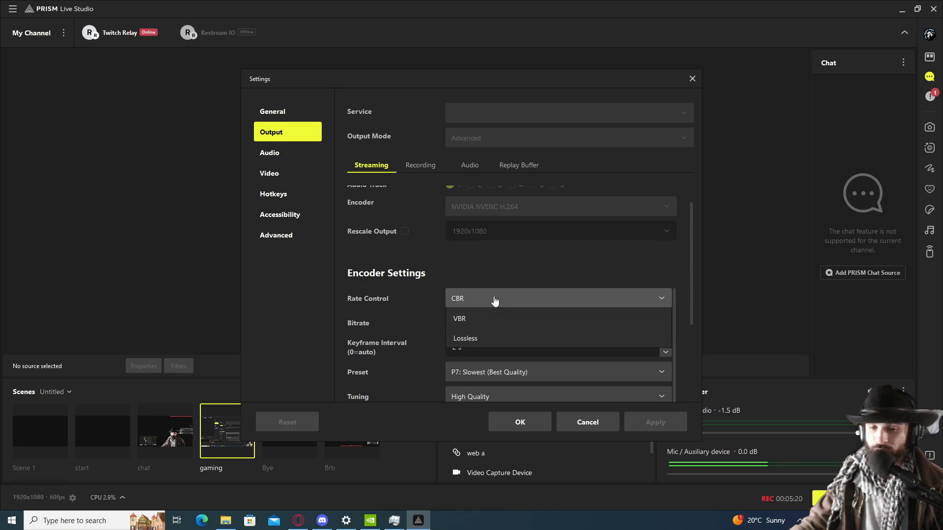
{"action": "left_click", "coordinate": [474, 354]}
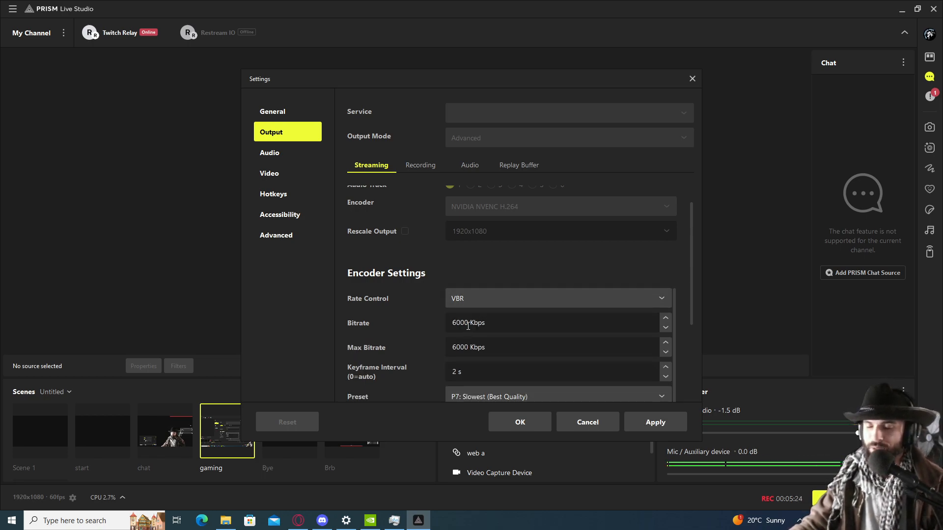
{"action": "left_click_drag", "start_coordinate": [466, 324], "coordinate": [435, 327]}
{"action": "type", "text": "4000"}
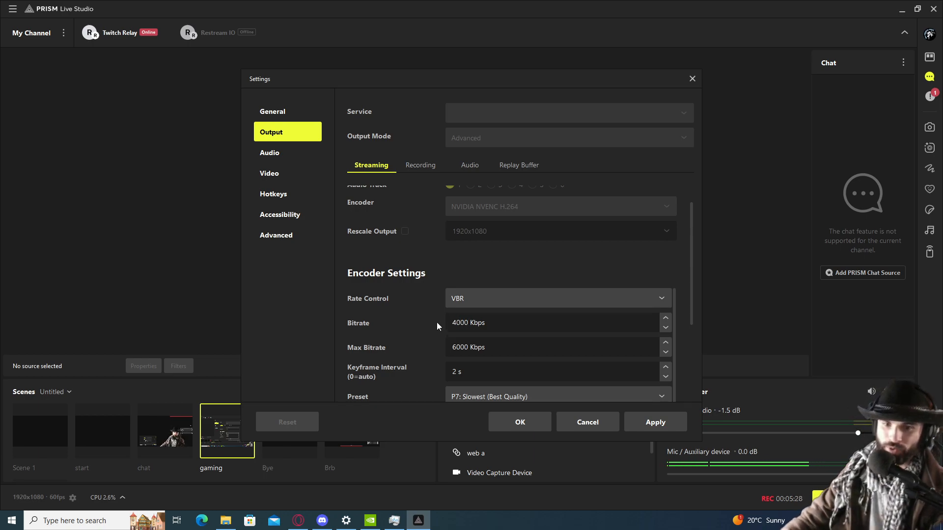
{"action": "left_click", "coordinate": [556, 345]}
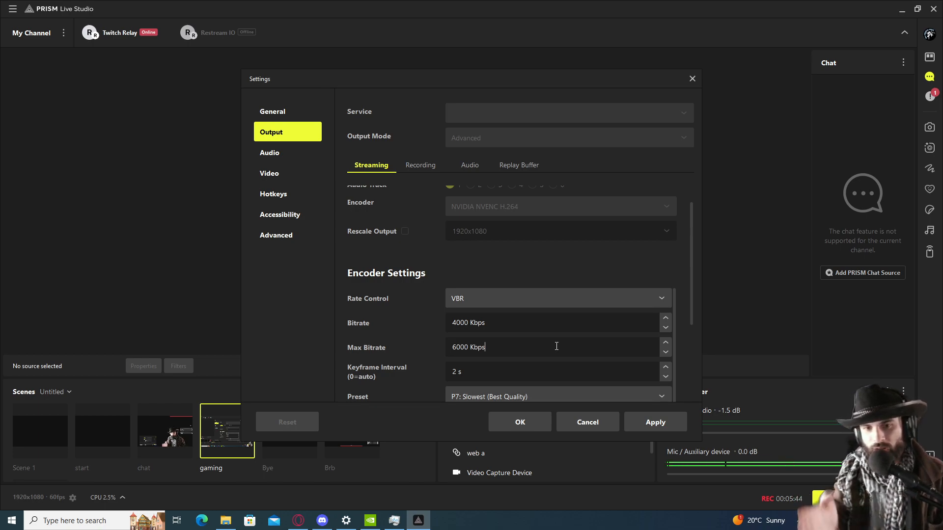
{"action": "left_click", "coordinate": [556, 346]}
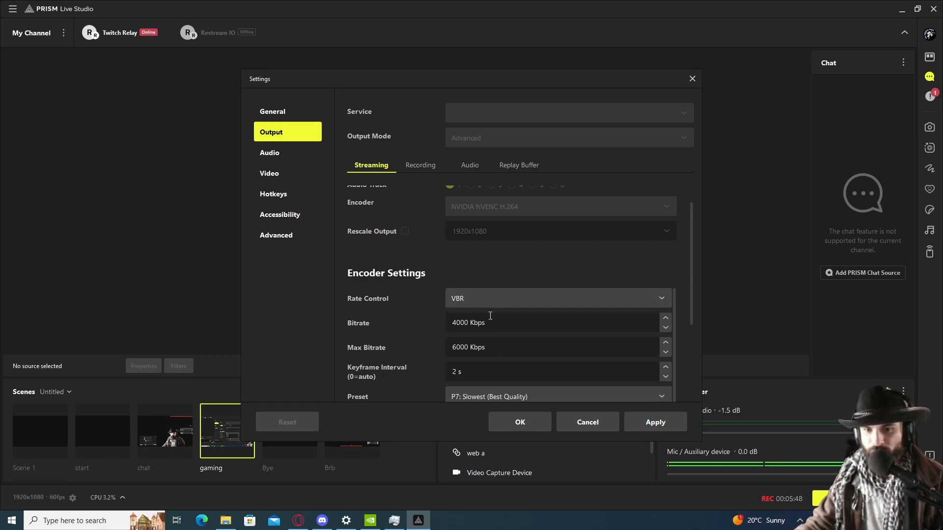
{"action": "scroll", "coordinate": [517, 310], "scroll_direction": "down", "scroll_amount": 1}
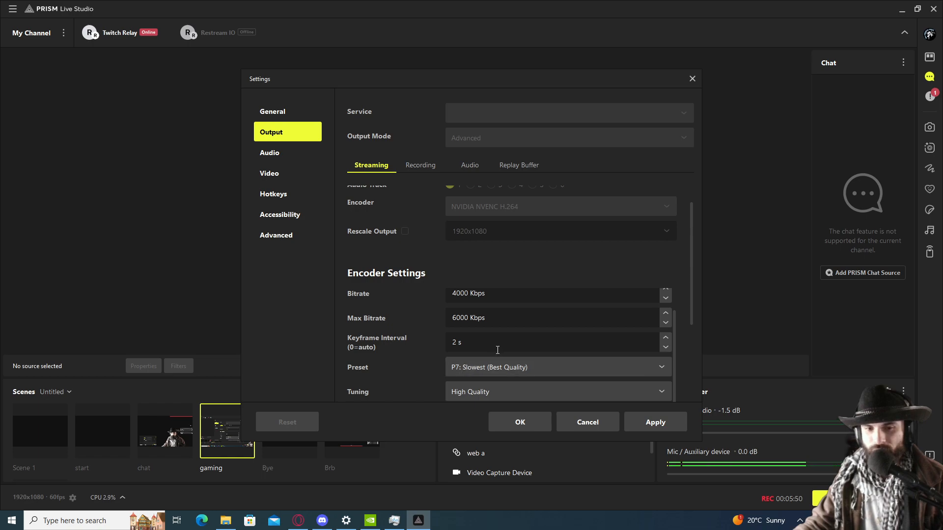
{"action": "scroll", "coordinate": [497, 316], "scroll_direction": "up", "scroll_amount": 1}
- Return to CBR, raise the bitrate from 4000 to 6000 Kbps and apply, then begin replacing it with 5000
{"action": "left_click", "coordinate": [493, 332]}
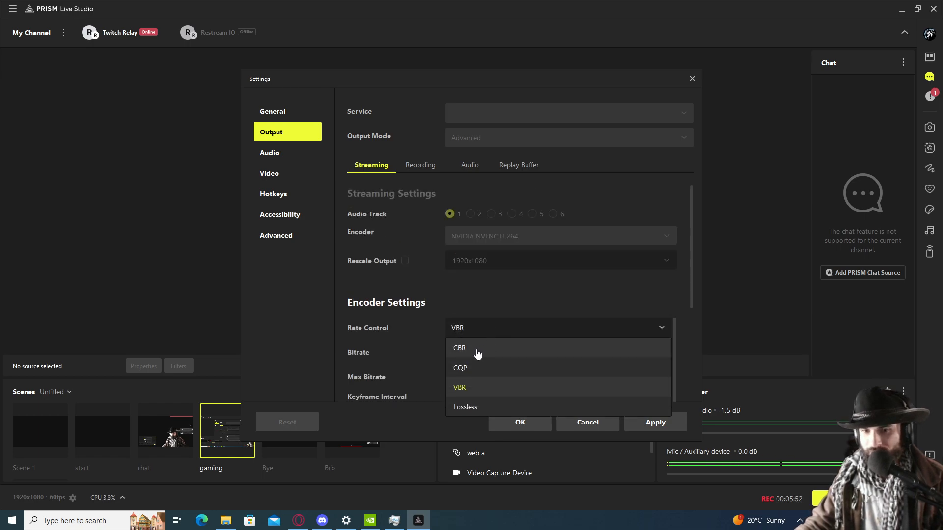
{"action": "left_click", "coordinate": [476, 350]}
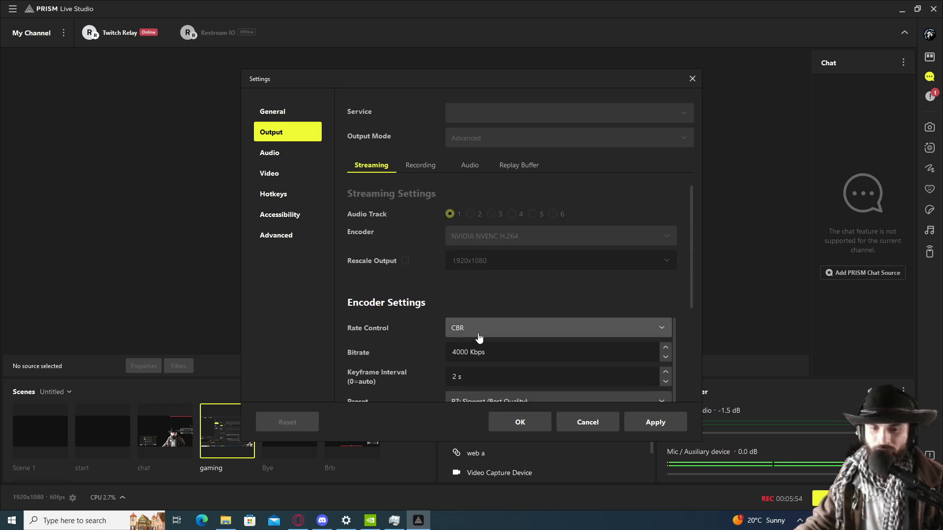
{"action": "left_click", "coordinate": [466, 352]}
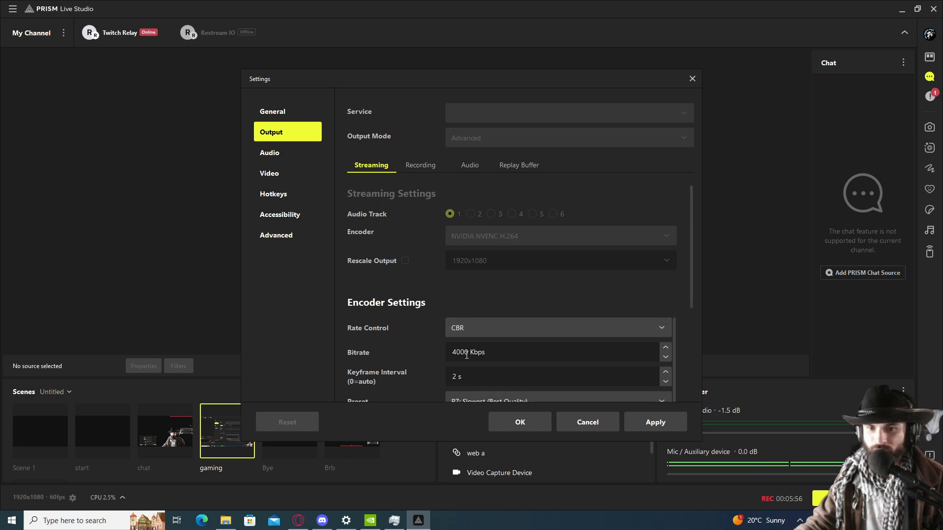
{"action": "double_click", "coordinate": [466, 352]}
{"action": "type", "text": "6000"}
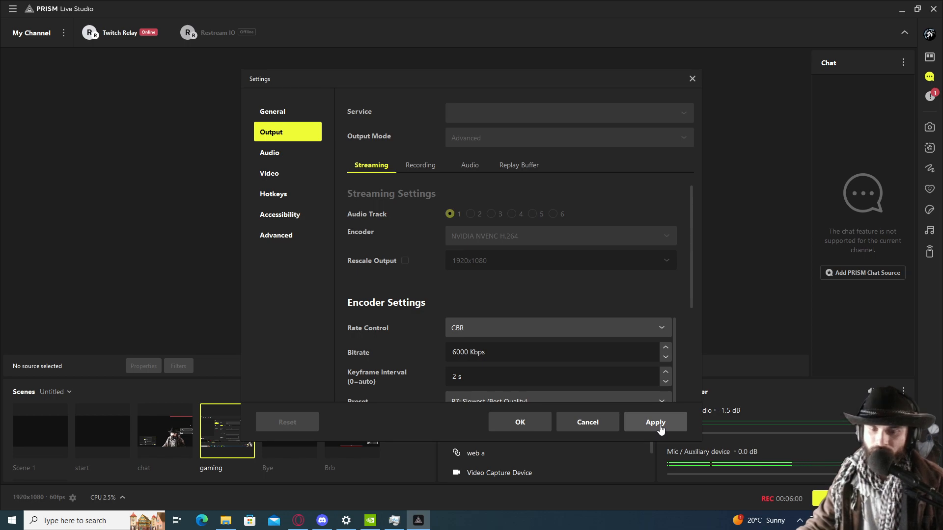
{"action": "left_click", "coordinate": [660, 425]}
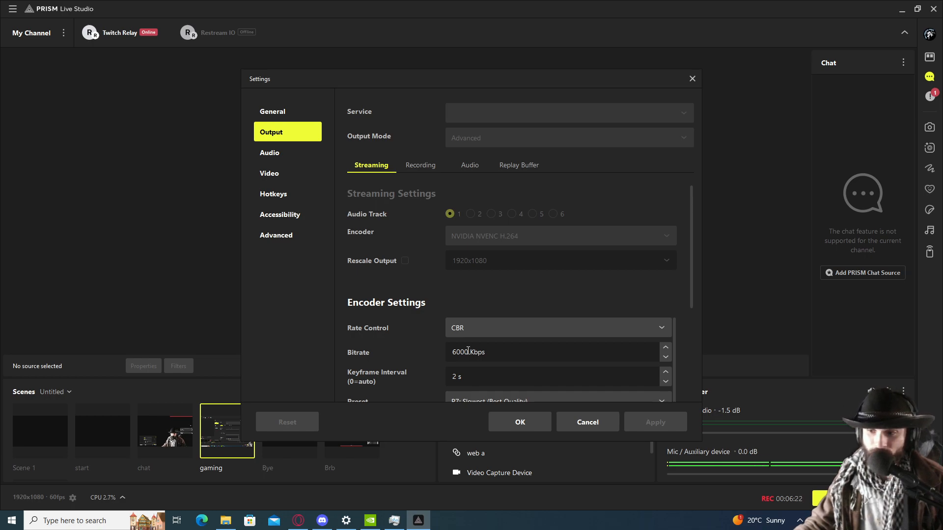
{"action": "left_click_drag", "start_coordinate": [467, 352], "coordinate": [437, 353]}
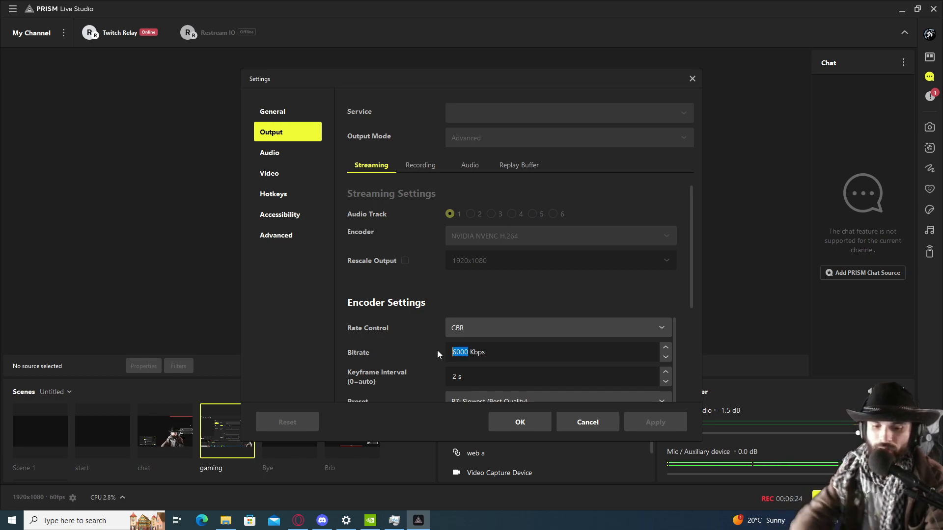
{"action": "type", "text": "5000"}
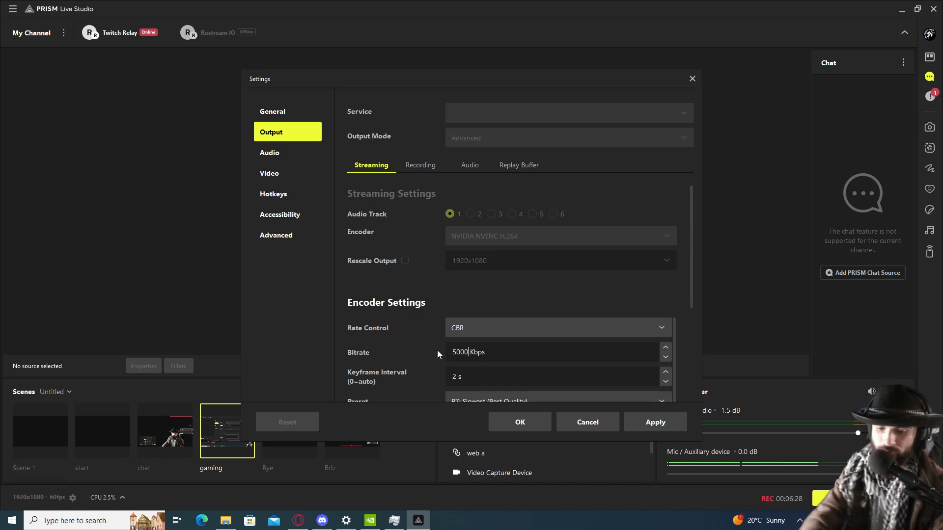
- Switch to VBR and enter 2800 Kbps bitrate with 4100 Kbps maximum
{"action": "left_click", "coordinate": [482, 328]}
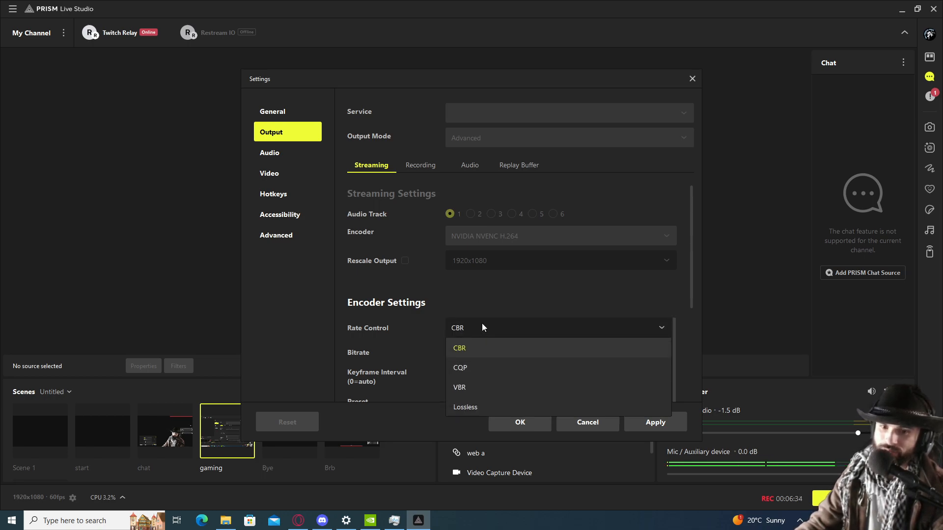
{"action": "left_click", "coordinate": [483, 328]}
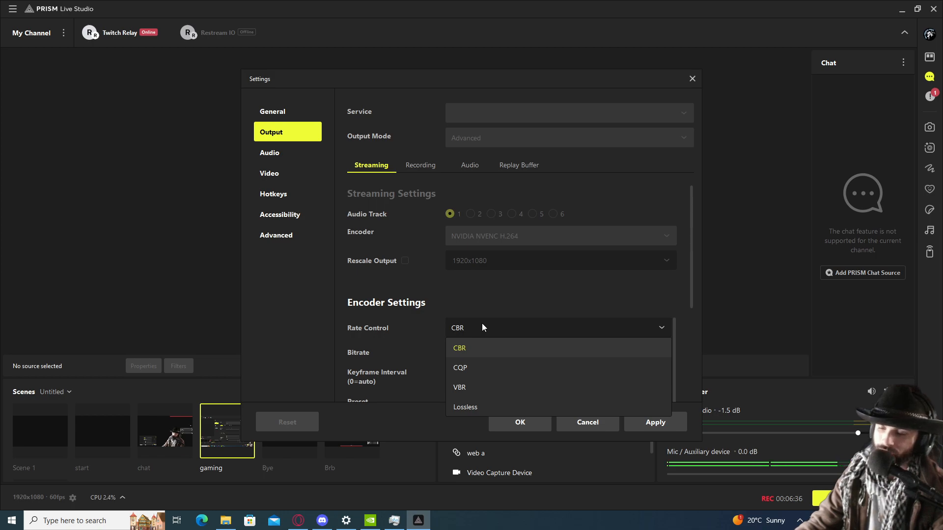
{"action": "left_click", "coordinate": [474, 388]}
{"action": "double_click", "coordinate": [472, 349]}
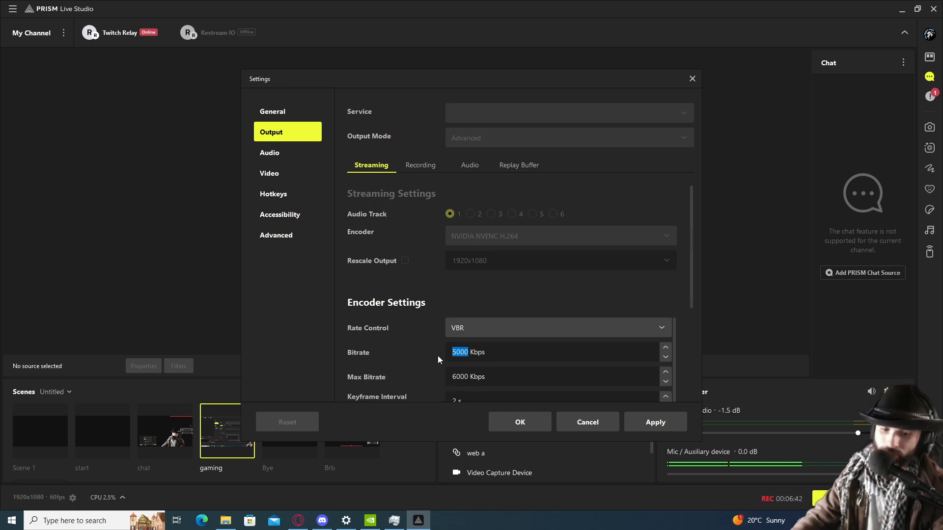
{"action": "type", "text": "2800"}
{"action": "double_click", "coordinate": [466, 377]}
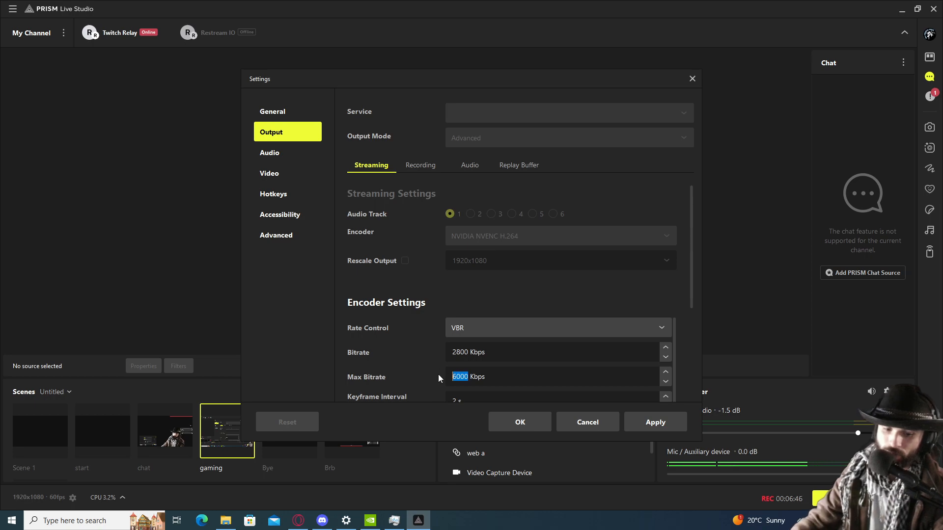
{"action": "type", "text": "4"}
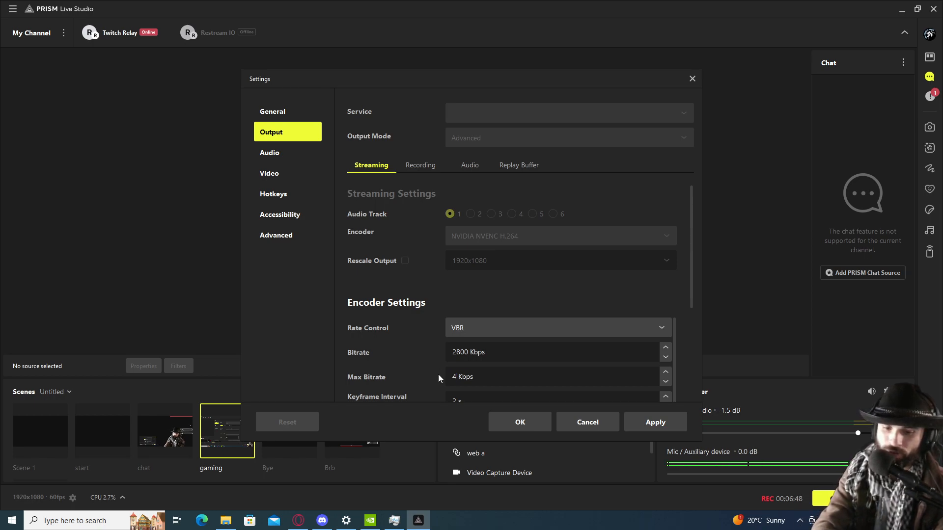
{"action": "type", "text": "100"}
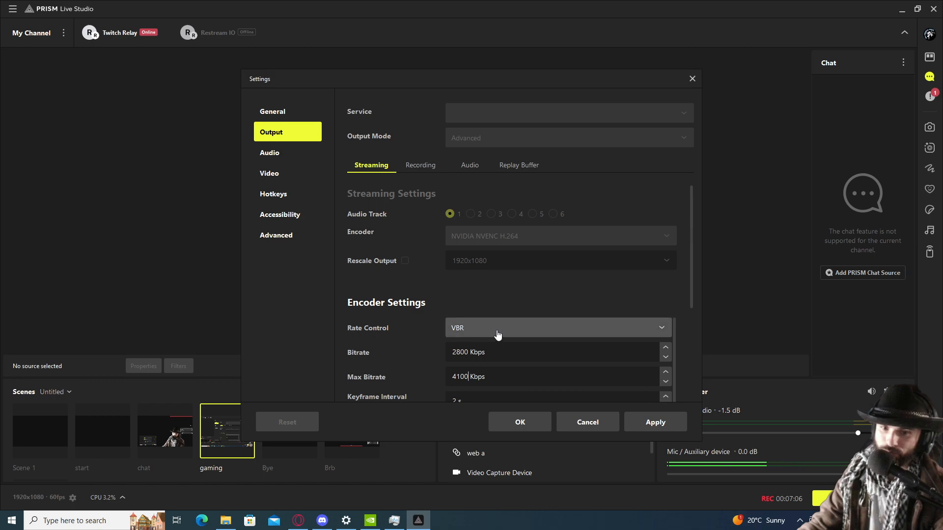
- Go back to CBR at 6000 Kbps and apply the streaming settings
{"action": "left_click", "coordinate": [498, 331]}
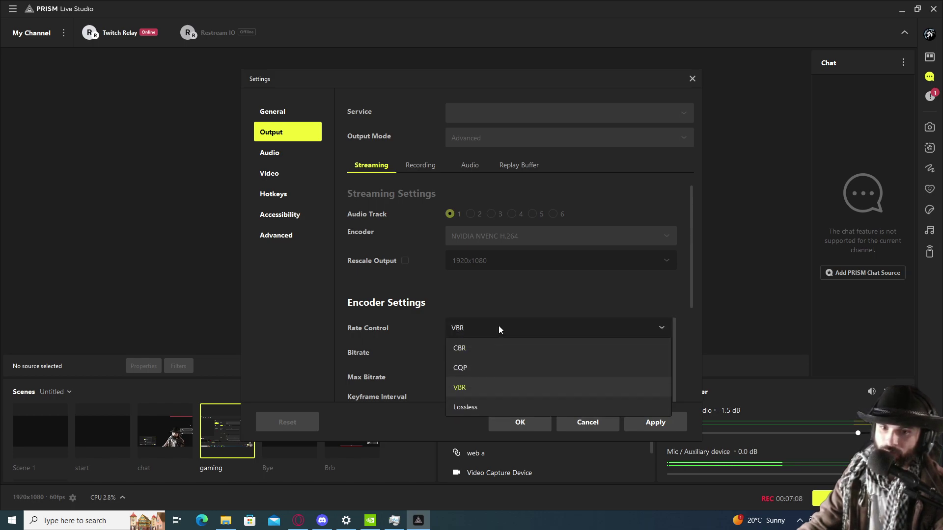
{"action": "left_click", "coordinate": [475, 343]}
{"action": "left_click_drag", "start_coordinate": [469, 352], "coordinate": [443, 353]}
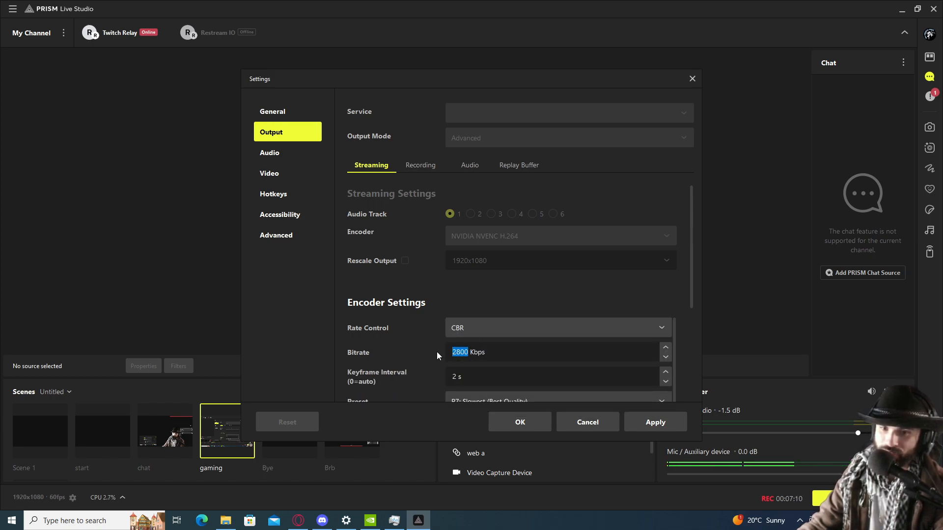
{"action": "type", "text": "6000"}
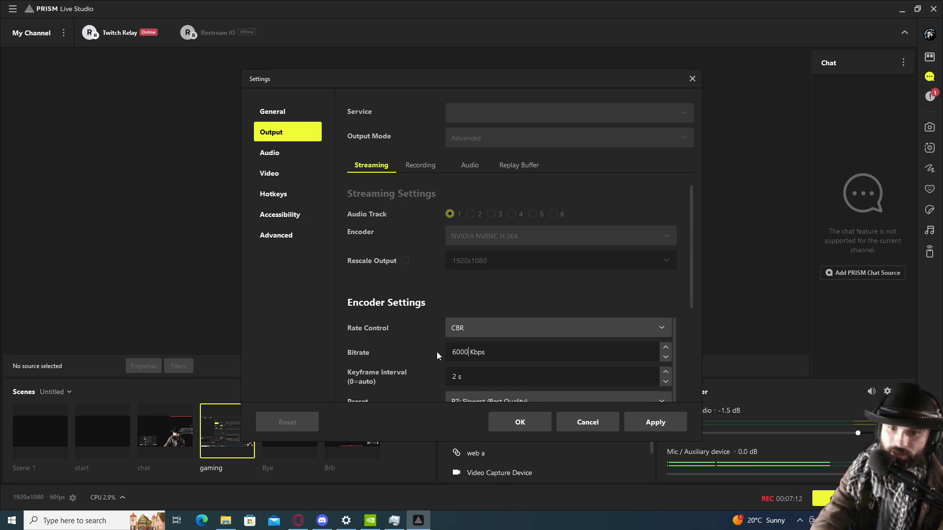
{"action": "left_click", "coordinate": [655, 422]}
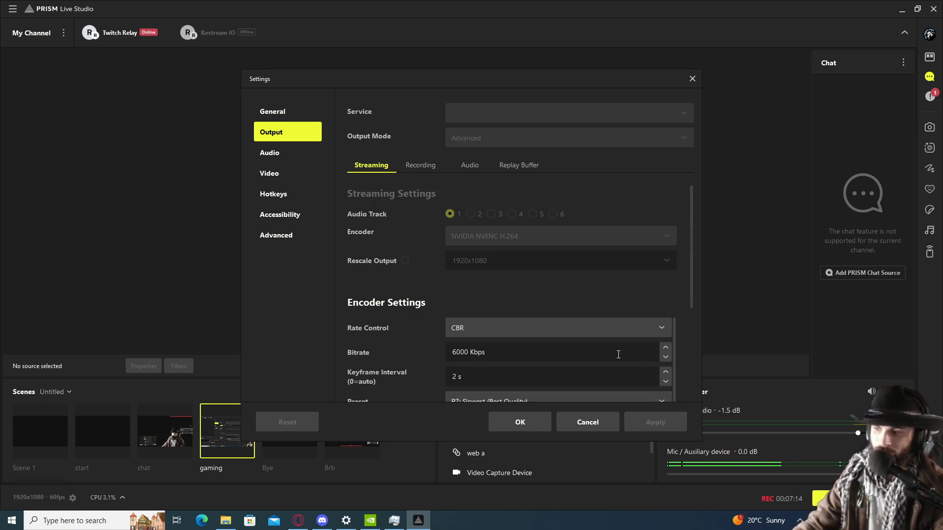
{"action": "scroll", "coordinate": [616, 357], "scroll_direction": "down", "scroll_amount": 1}
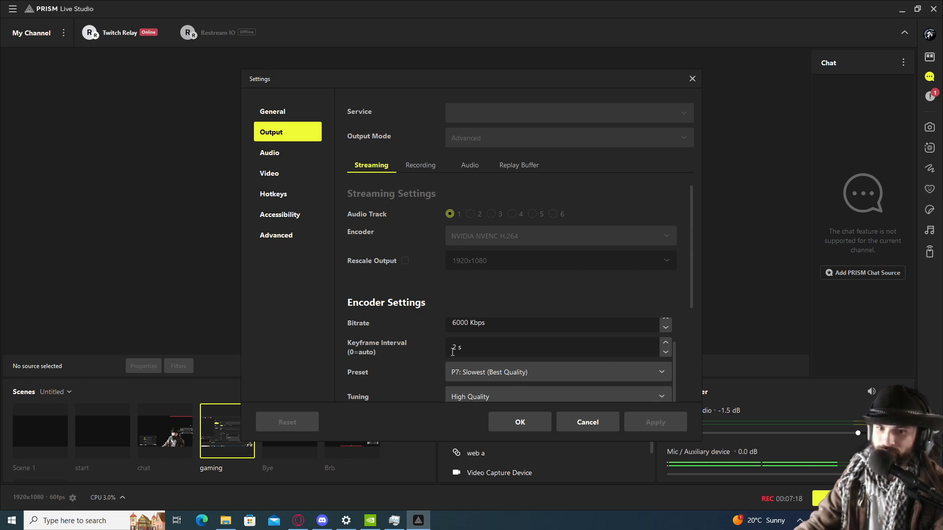
{"action": "scroll", "coordinate": [485, 349], "scroll_direction": "down", "scroll_amount": 1}
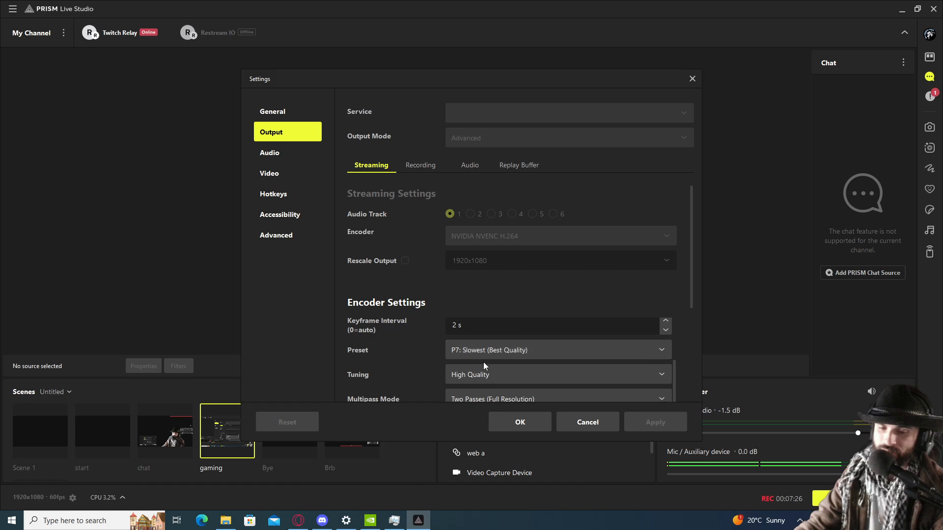
{"action": "scroll", "coordinate": [479, 378], "scroll_direction": "down", "scroll_amount": 1}
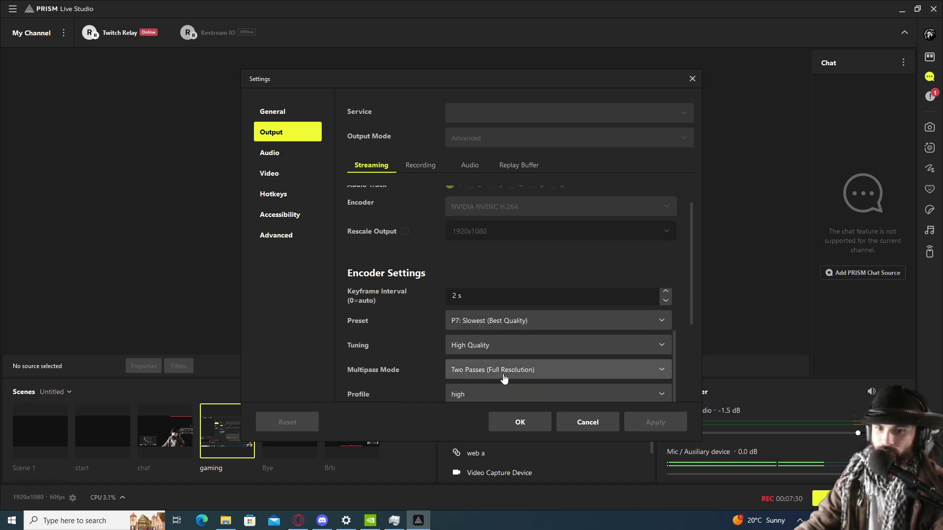
{"action": "scroll", "coordinate": [486, 379], "scroll_direction": "down", "scroll_amount": 1}
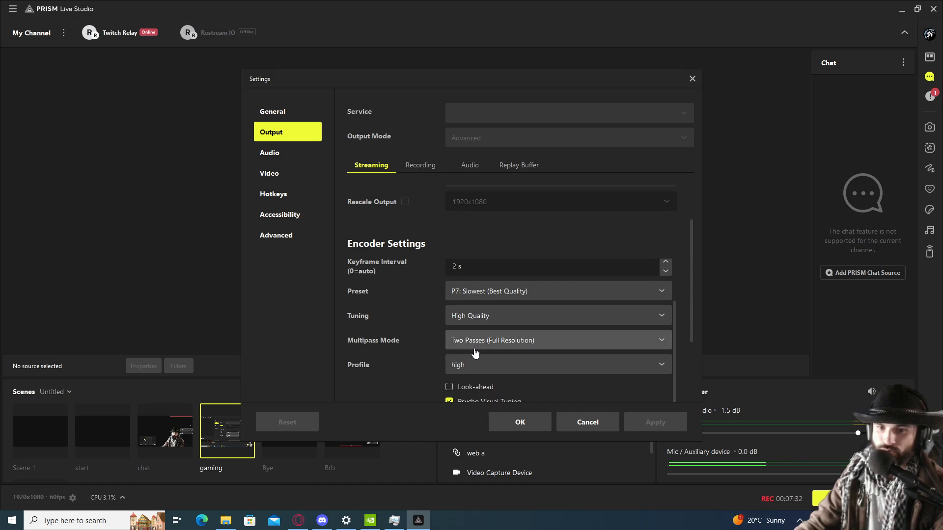
{"action": "scroll", "coordinate": [487, 370], "scroll_direction": "down", "scroll_amount": 1}
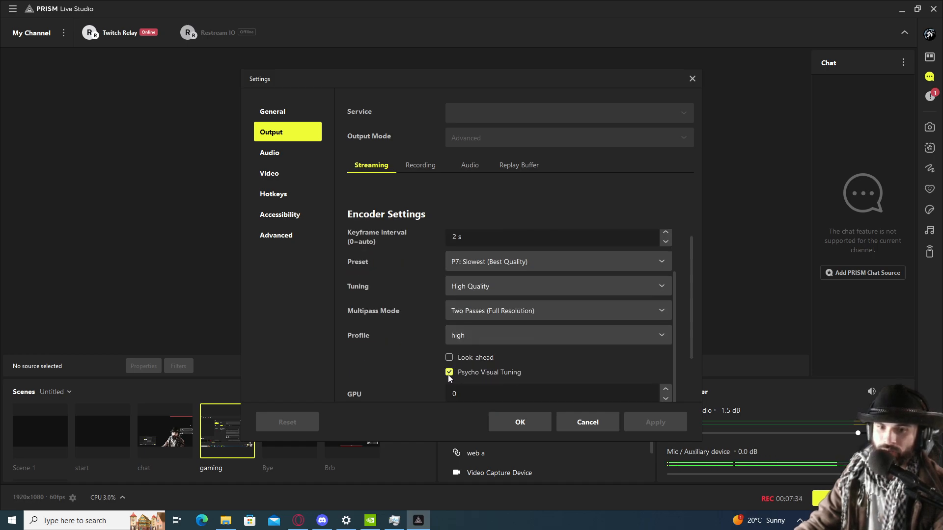
{"action": "scroll", "coordinate": [505, 376], "scroll_direction": "down", "scroll_amount": 1}
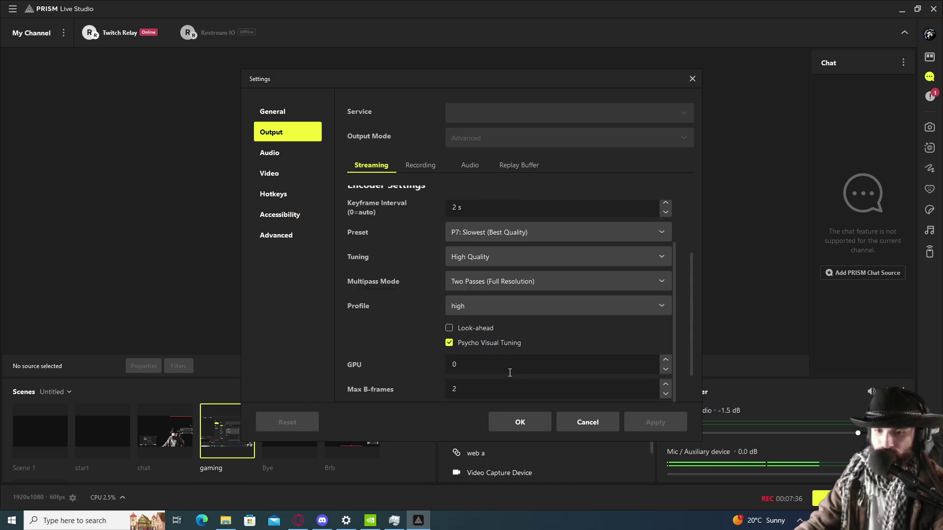
{"action": "double_click", "coordinate": [470, 366]}
{"action": "scroll", "coordinate": [503, 367], "scroll_direction": "down", "scroll_amount": 1}
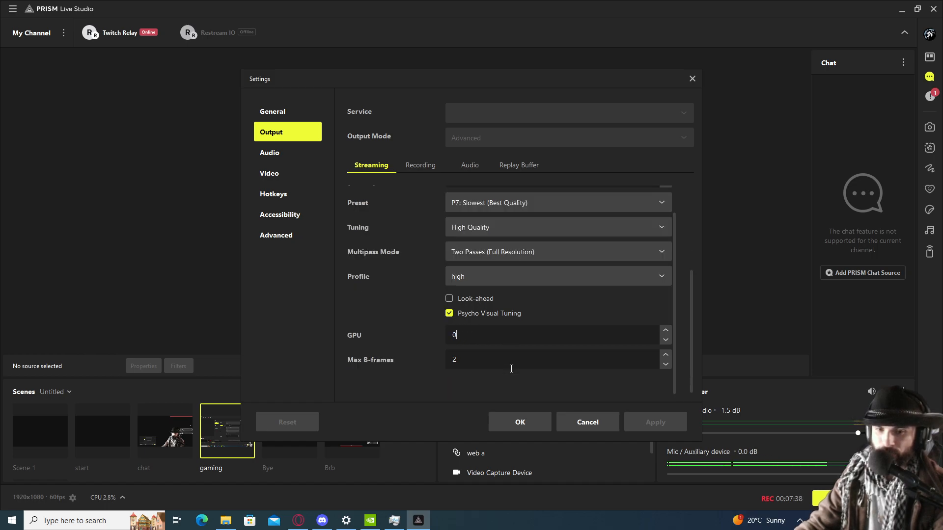
{"action": "double_click", "coordinate": [481, 360]}
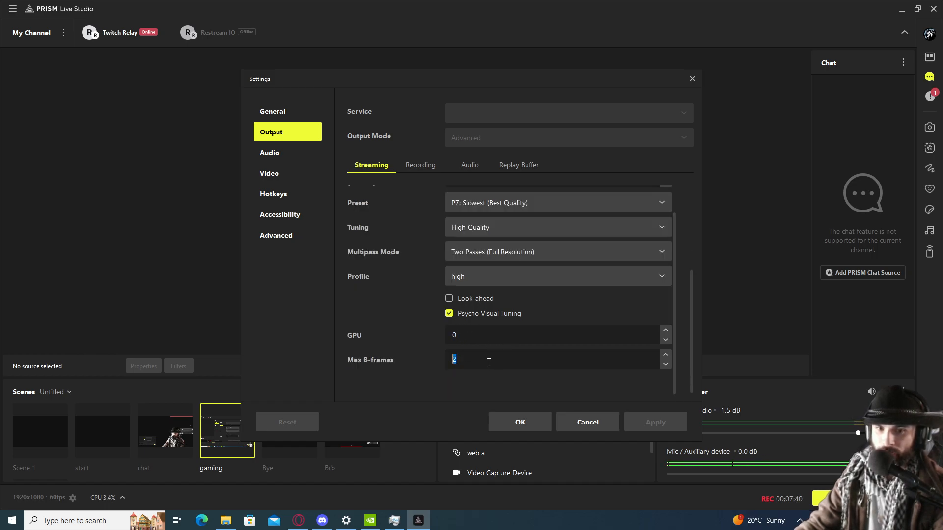
{"action": "scroll", "coordinate": [488, 362], "scroll_direction": "up", "scroll_amount": 1}
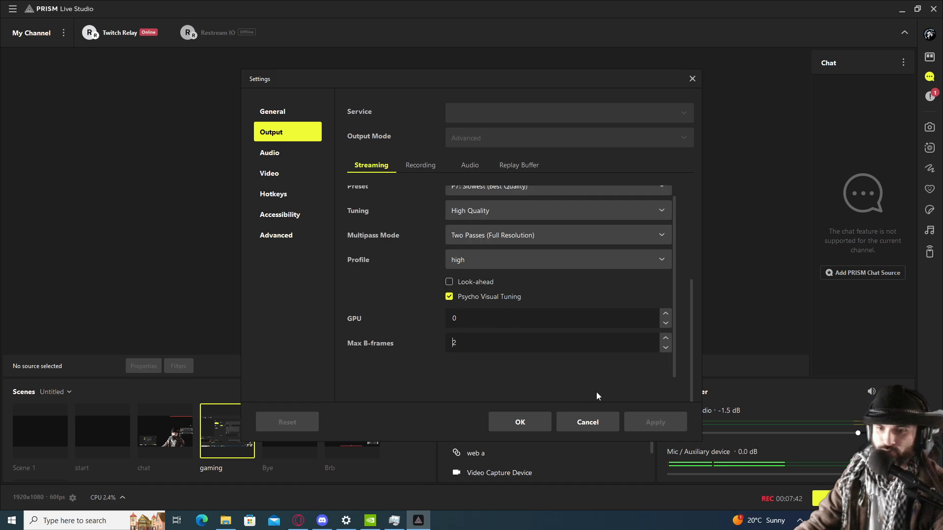
{"action": "scroll", "coordinate": [516, 365], "scroll_direction": "up", "scroll_amount": 1}
{"action": "scroll", "coordinate": [535, 370], "scroll_direction": "up", "scroll_amount": 2}
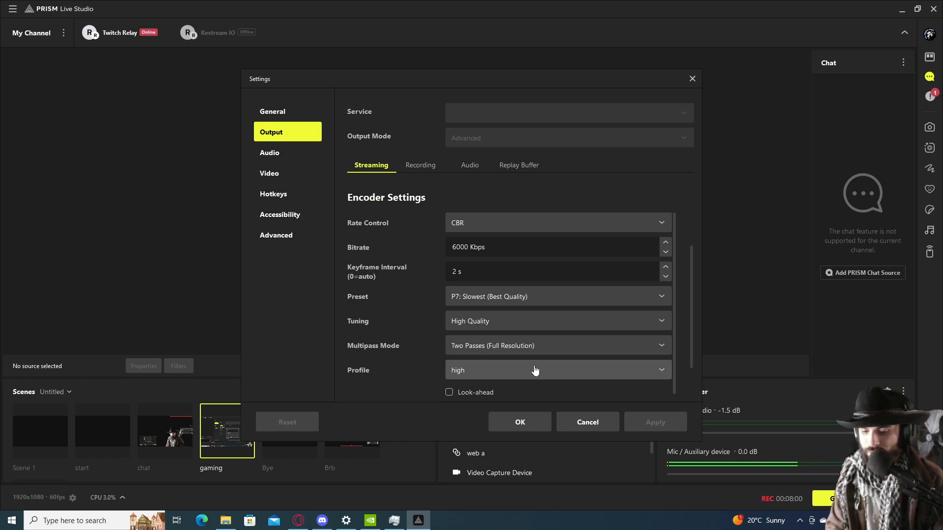
- Set Preset P5: Slow (Good Quality), keep High Quality tuning, and choose Single Pass multipass
{"action": "left_click", "coordinate": [630, 297]}
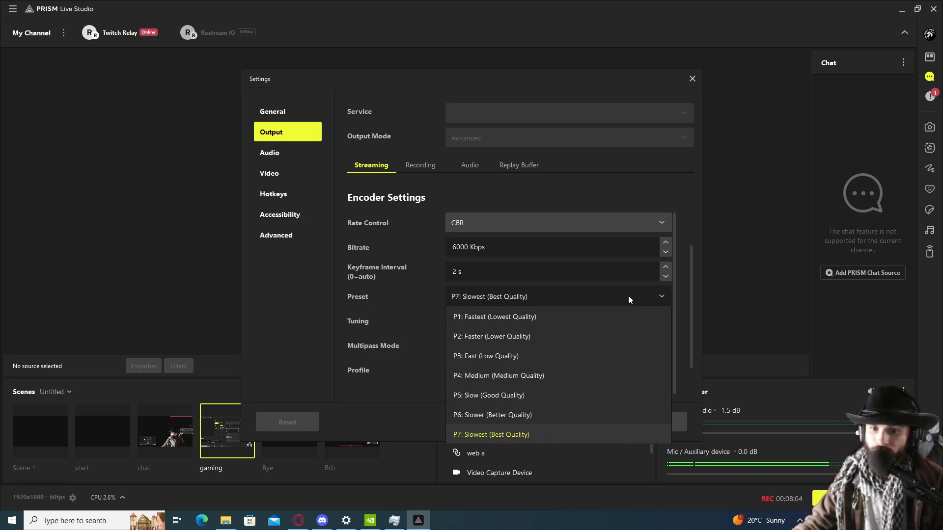
{"action": "left_click", "coordinate": [528, 396]}
{"action": "left_click", "coordinate": [541, 321]}
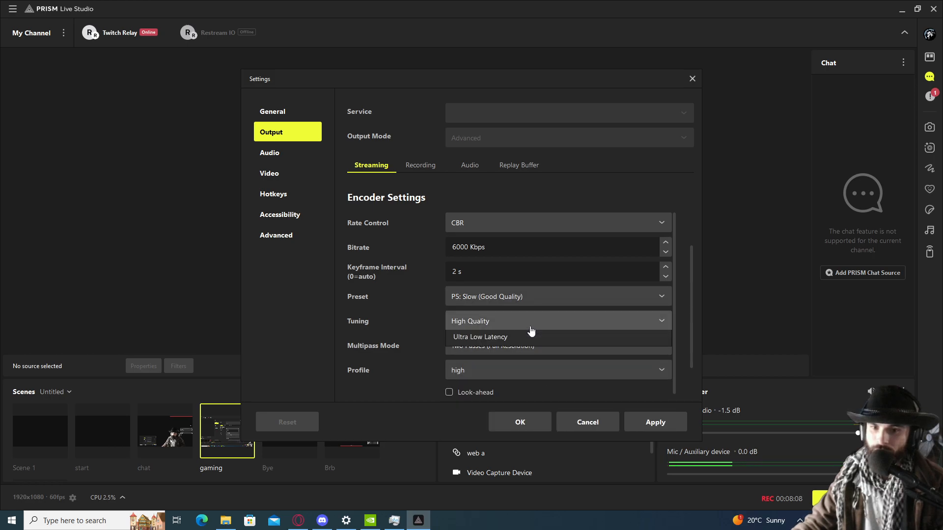
{"action": "left_click", "coordinate": [530, 345]}
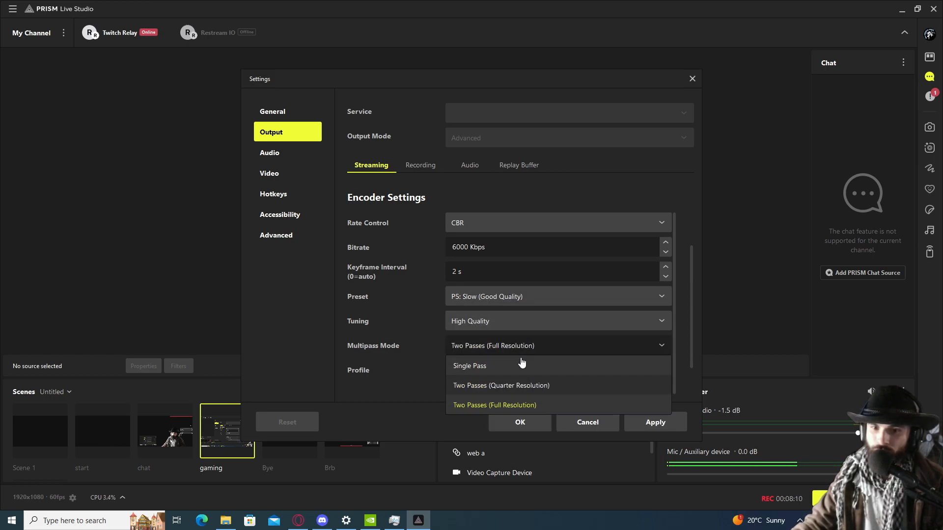
{"action": "left_click", "coordinate": [514, 366]}
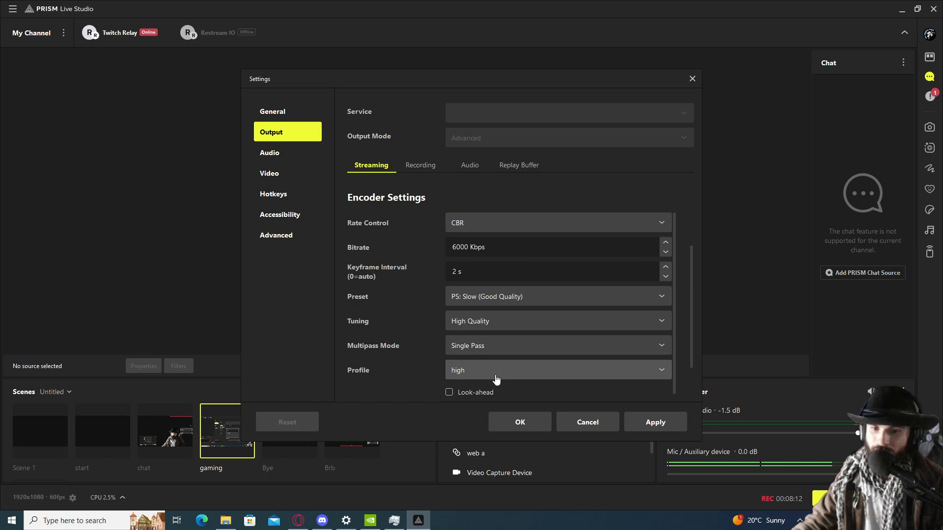
{"action": "scroll", "coordinate": [499, 374], "scroll_direction": "down", "scroll_amount": 1}
{"action": "scroll", "coordinate": [496, 379], "scroll_direction": "down", "scroll_amount": 1}
{"action": "scroll", "coordinate": [497, 368], "scroll_direction": "down", "scroll_amount": 1}
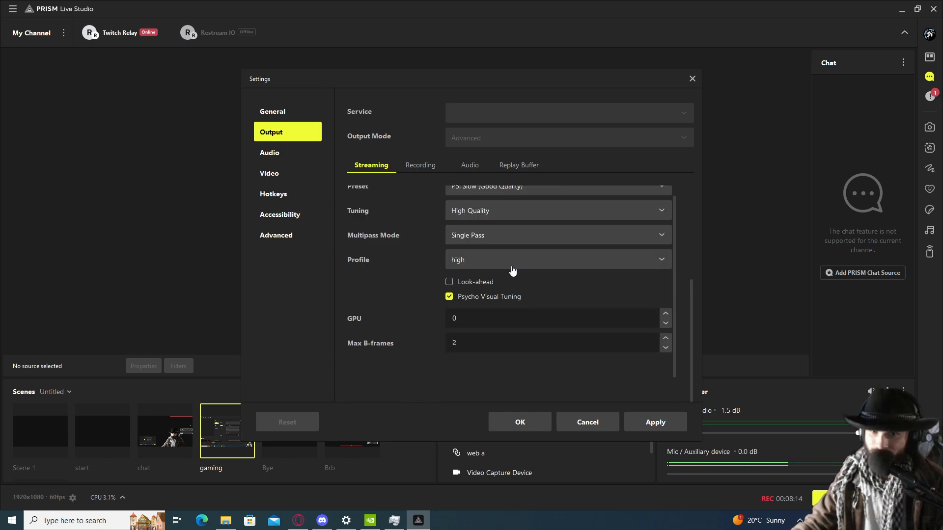
{"action": "scroll", "coordinate": [497, 362], "scroll_direction": "up", "scroll_amount": 1}
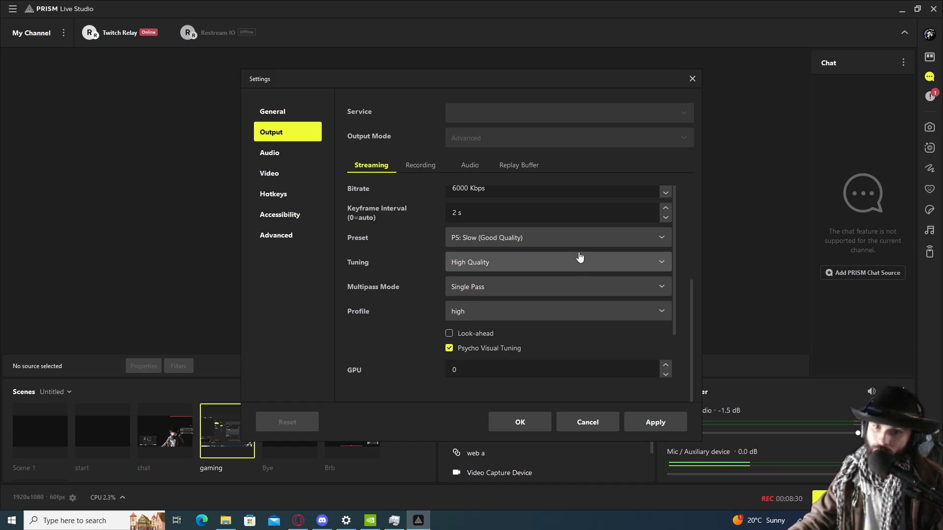
{"action": "scroll", "coordinate": [567, 250], "scroll_direction": "up", "scroll_amount": 3}
{"action": "scroll", "coordinate": [530, 297], "scroll_direction": "up", "scroll_amount": 2}
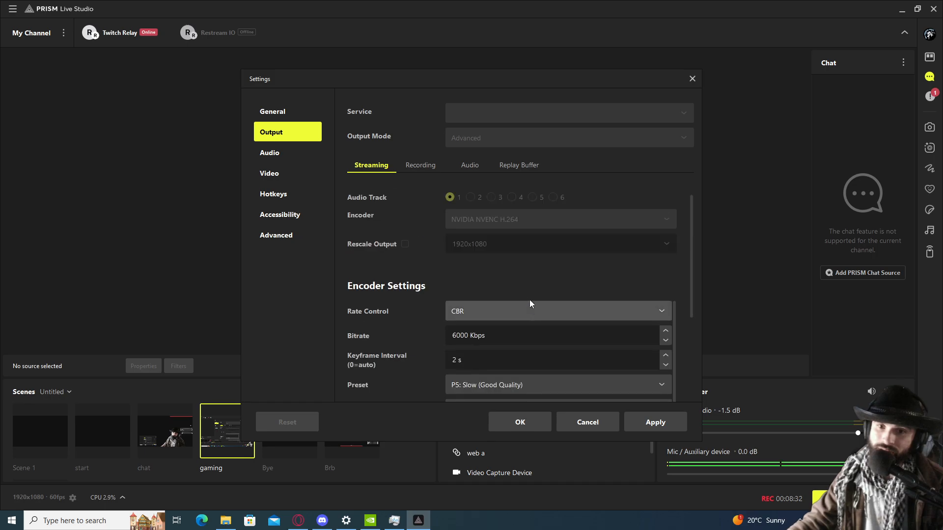
{"action": "scroll", "coordinate": [519, 230], "scroll_direction": "down", "scroll_amount": 2}
{"action": "scroll", "coordinate": [553, 324], "scroll_direction": "down", "scroll_amount": 2}
{"action": "scroll", "coordinate": [521, 307], "scroll_direction": "down", "scroll_amount": 2}
{"action": "scroll", "coordinate": [523, 311], "scroll_direction": "up", "scroll_amount": 1}
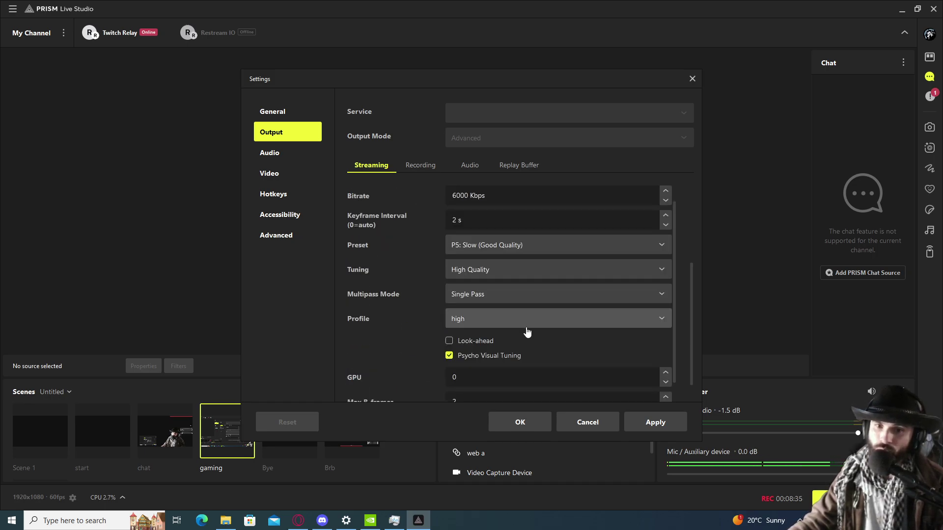
- Set Preset P7: Slowest (Best Quality) with Two Passes (Full Resolution) multipass and check Max B-frames
{"action": "left_click", "coordinate": [541, 255]}
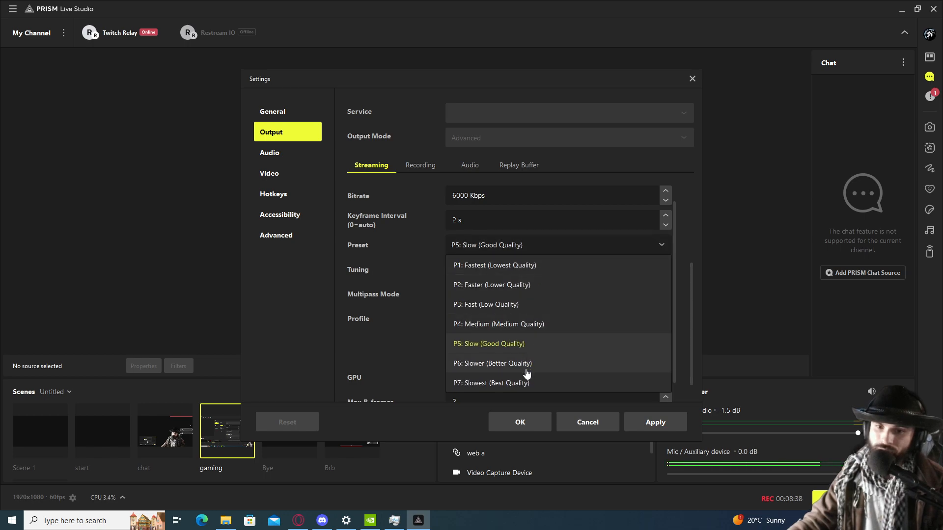
{"action": "left_click", "coordinate": [519, 277]}
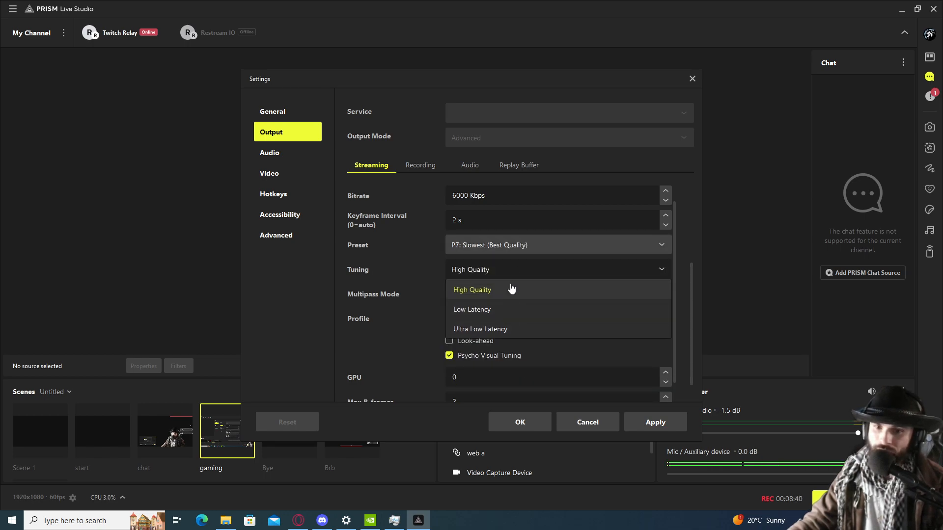
{"action": "left_click", "coordinate": [510, 291]}
{"action": "left_click", "coordinate": [499, 353]}
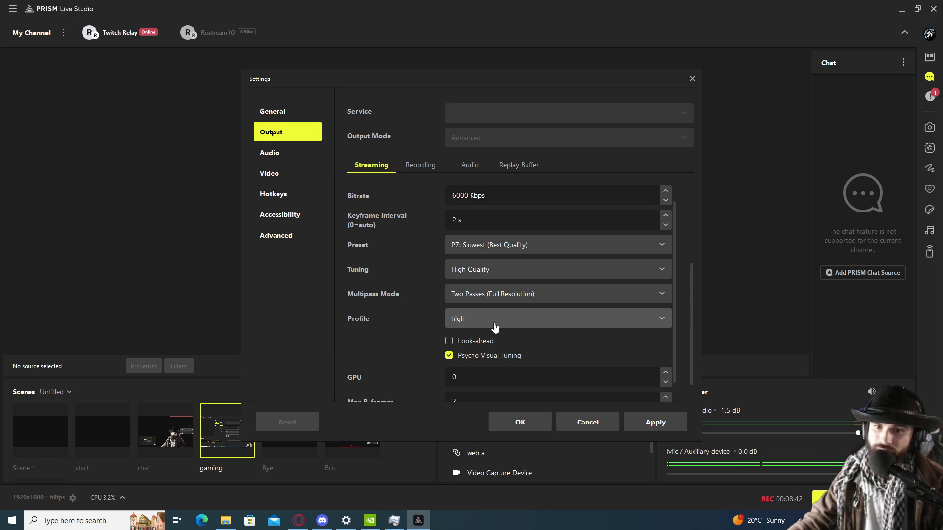
{"action": "scroll", "coordinate": [561, 340], "scroll_direction": "down", "scroll_amount": 2}
{"action": "left_click", "coordinate": [570, 347]}
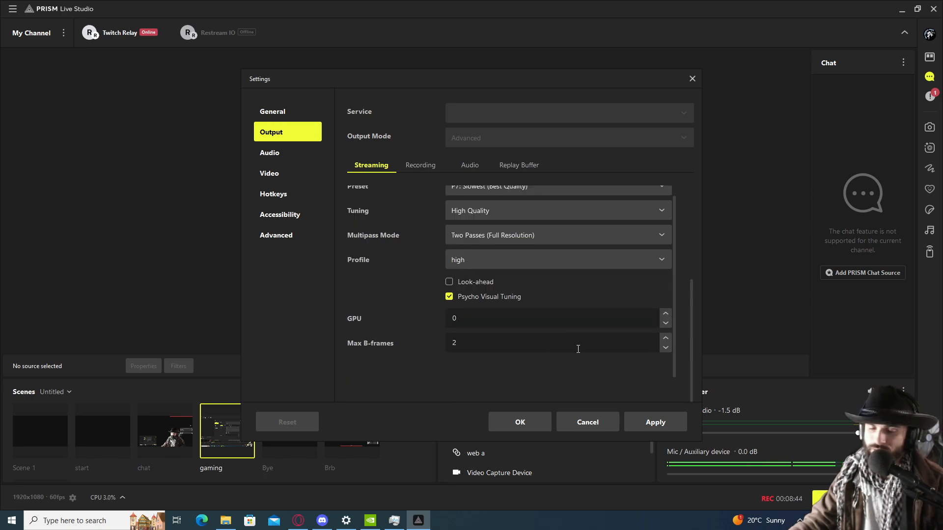
{"action": "scroll", "coordinate": [566, 360], "scroll_direction": "up", "scroll_amount": 1}
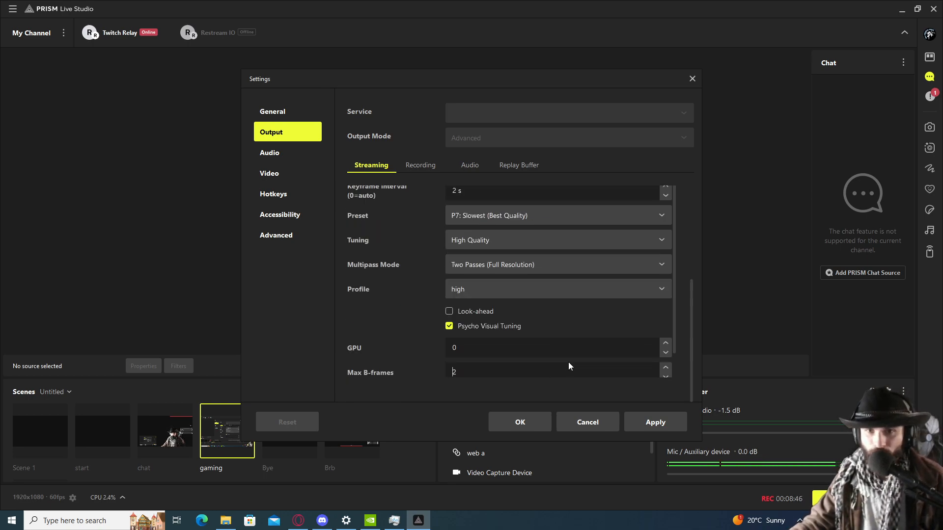
{"action": "scroll", "coordinate": [568, 360], "scroll_direction": "up", "scroll_amount": 3}
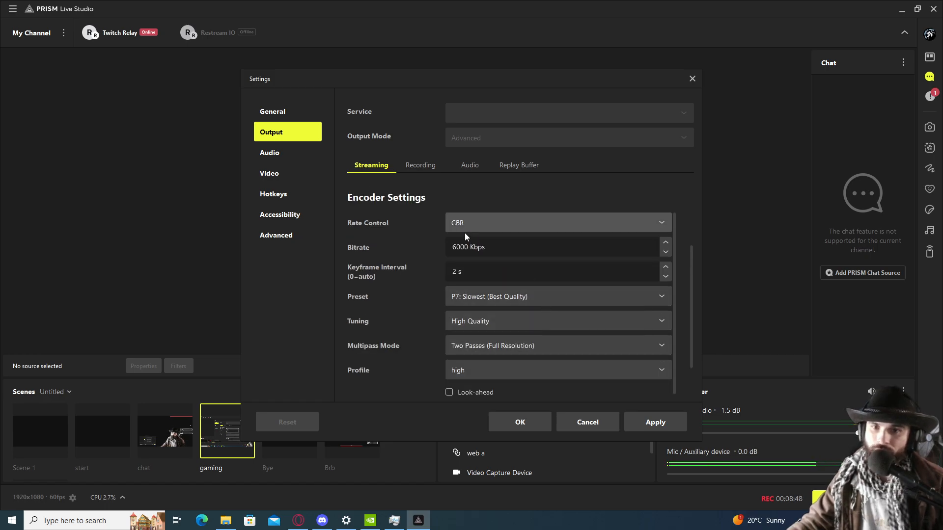
{"action": "scroll", "coordinate": [500, 345], "scroll_direction": "down", "scroll_amount": 1}
{"action": "scroll", "coordinate": [500, 346], "scroll_direction": "down", "scroll_amount": 2}
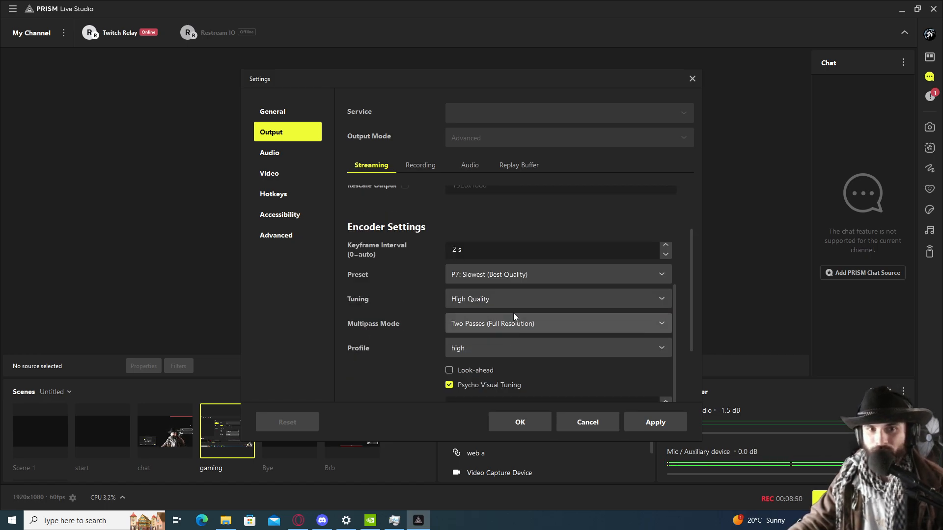
{"action": "left_click", "coordinate": [421, 165]}
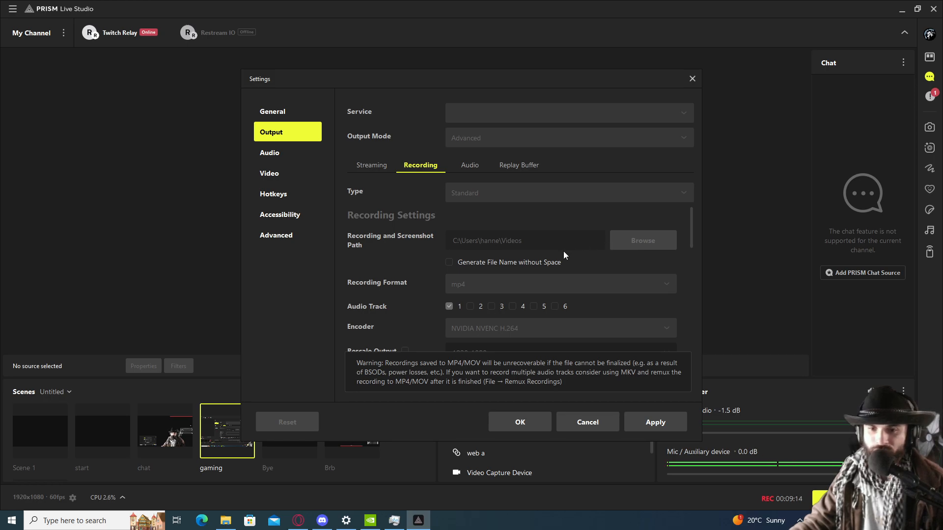
{"action": "scroll", "coordinate": [563, 252], "scroll_direction": "down", "scroll_amount": 2}
{"action": "scroll", "coordinate": [580, 250], "scroll_direction": "up", "scroll_amount": 2}
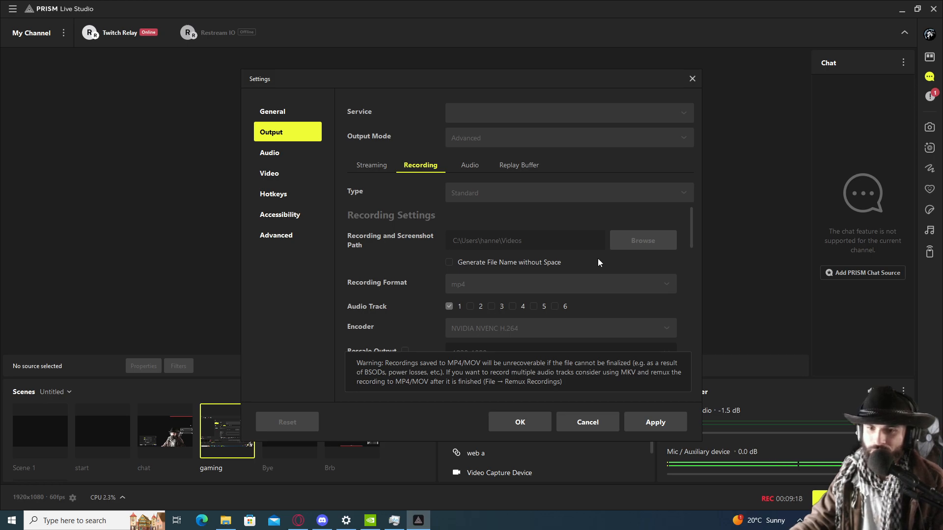
{"action": "scroll", "coordinate": [598, 259], "scroll_direction": "down", "scroll_amount": 1}
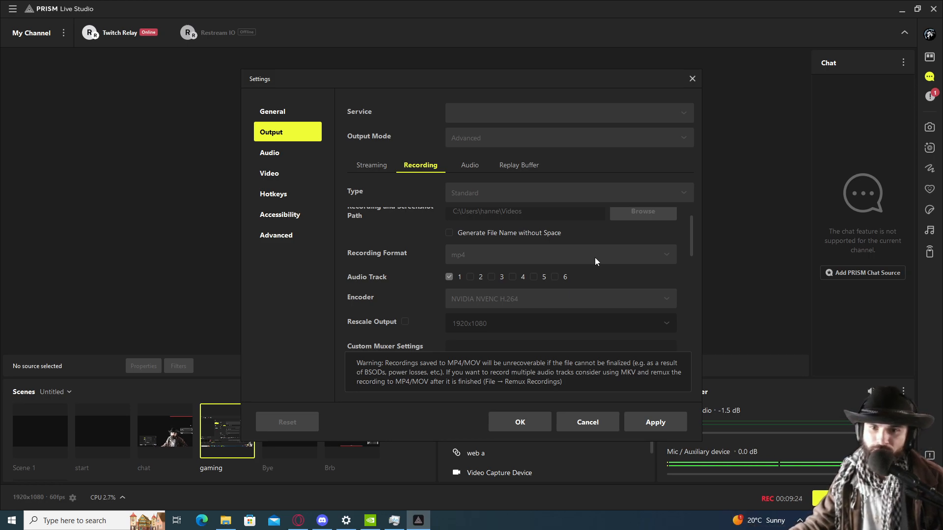
{"action": "scroll", "coordinate": [571, 228], "scroll_direction": "down", "scroll_amount": 1}
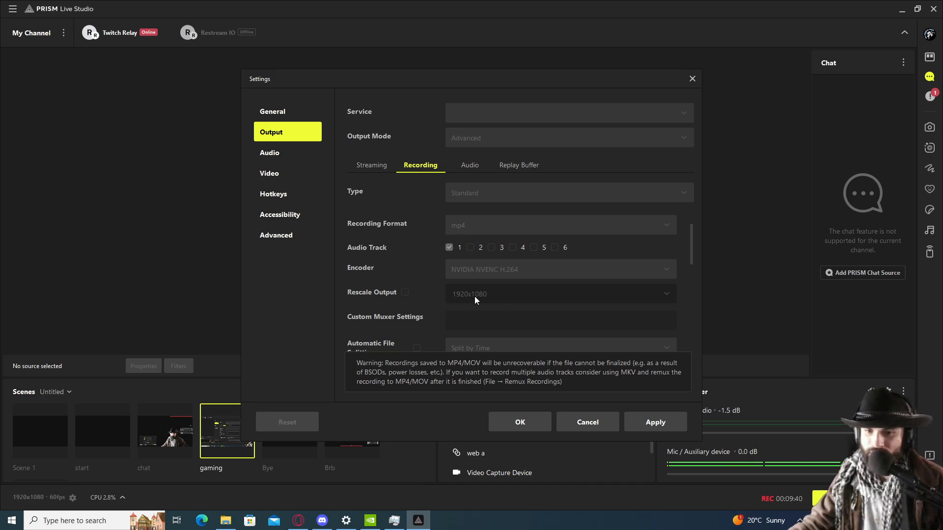
{"action": "scroll", "coordinate": [490, 295], "scroll_direction": "down", "scroll_amount": 1}
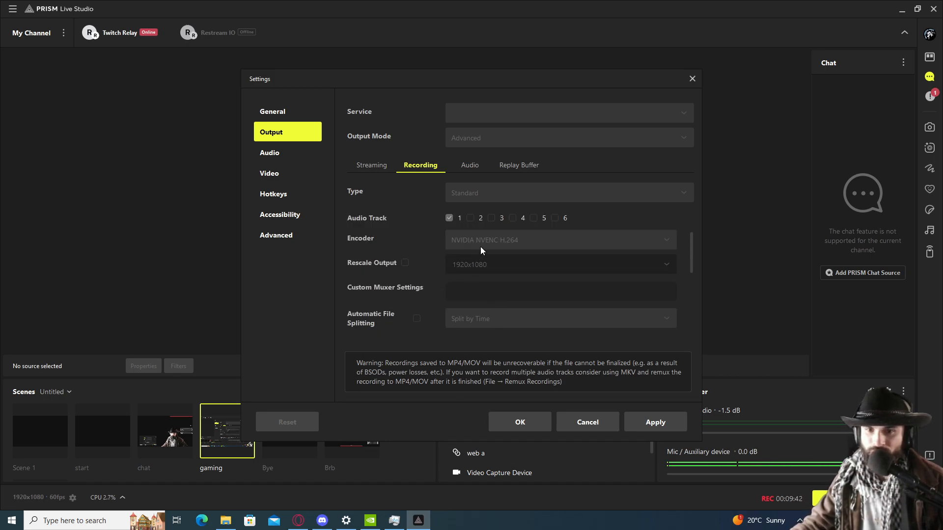
{"action": "scroll", "coordinate": [487, 265], "scroll_direction": "down", "scroll_amount": 1}
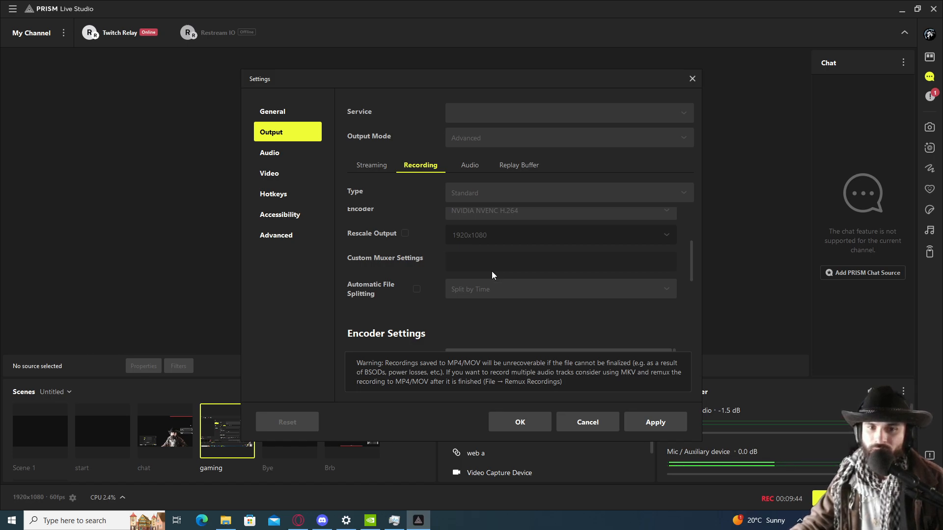
{"action": "scroll", "coordinate": [492, 271], "scroll_direction": "down", "scroll_amount": 1}
{"action": "scroll", "coordinate": [491, 274], "scroll_direction": "down", "scroll_amount": 1}
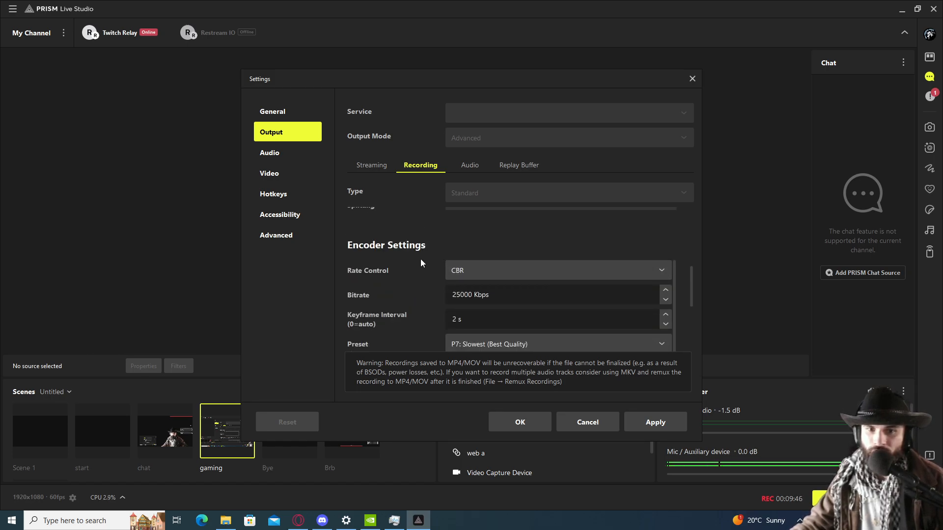
- Point out the 25000 Kbps recording bitrate in the Recording encoder settings
{"action": "left_click_drag", "start_coordinate": [473, 295], "coordinate": [442, 294]}
{"action": "left_click", "coordinate": [510, 298]}
{"action": "scroll", "coordinate": [512, 299], "scroll_direction": "down", "scroll_amount": 1}
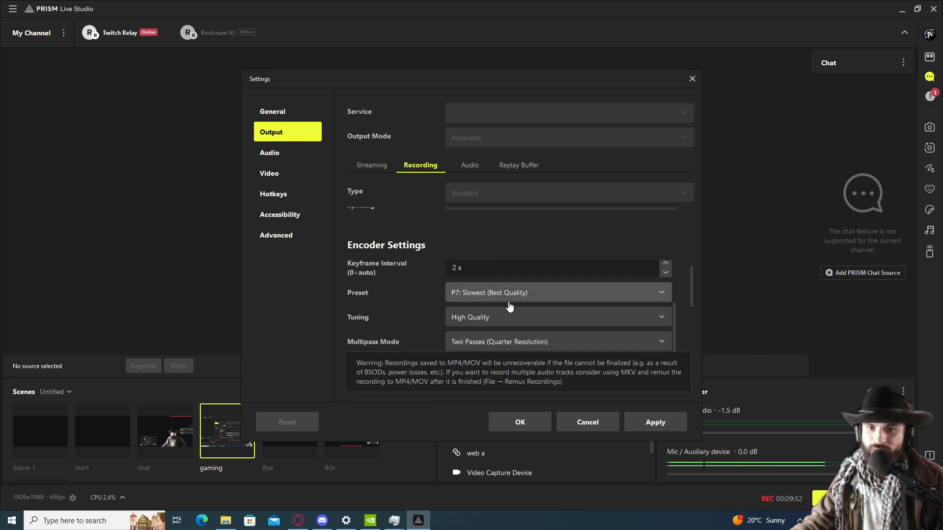
{"action": "scroll", "coordinate": [509, 305], "scroll_direction": "down", "scroll_amount": 1}
{"action": "scroll", "coordinate": [513, 309], "scroll_direction": "down", "scroll_amount": 1}
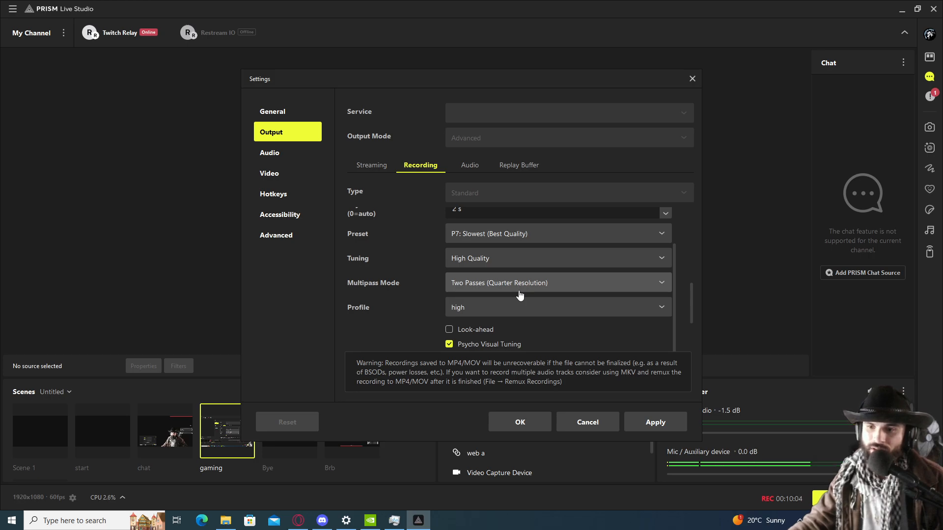
{"action": "scroll", "coordinate": [520, 294], "scroll_direction": "up", "scroll_amount": 2}
{"action": "scroll", "coordinate": [519, 295], "scroll_direction": "up", "scroll_amount": 2}
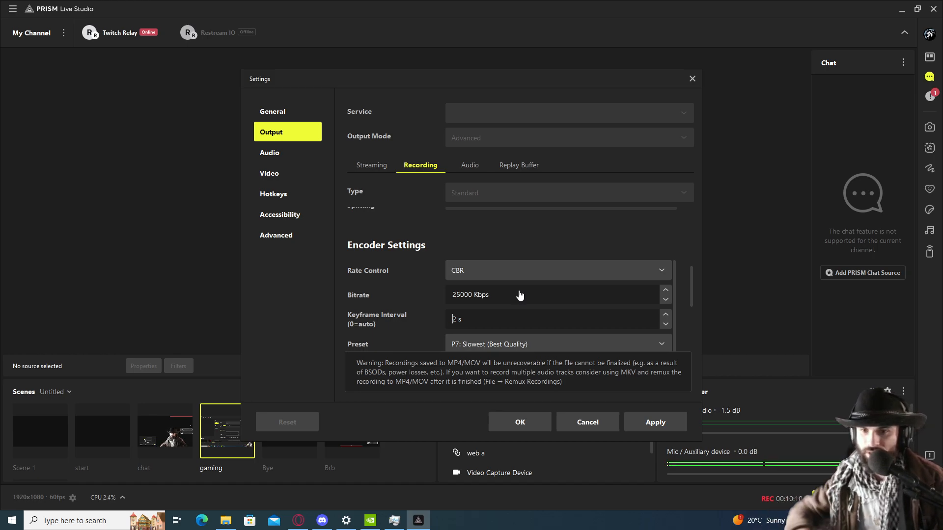
{"action": "scroll", "coordinate": [520, 294], "scroll_direction": "down", "scroll_amount": 2}
{"action": "scroll", "coordinate": [520, 295], "scroll_direction": "down", "scroll_amount": 2}
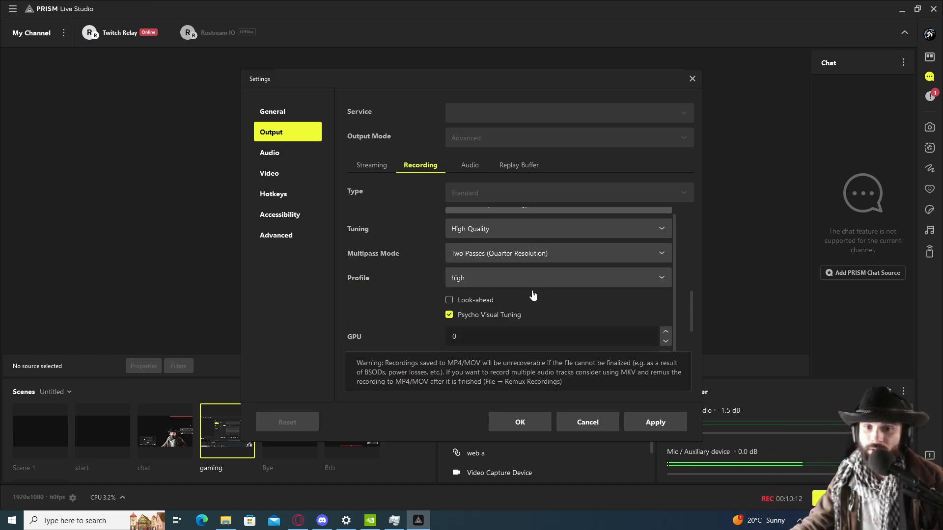
{"action": "scroll", "coordinate": [520, 288], "scroll_direction": "down", "scroll_amount": 1}
{"action": "scroll", "coordinate": [485, 295], "scroll_direction": "up", "scroll_amount": 2}
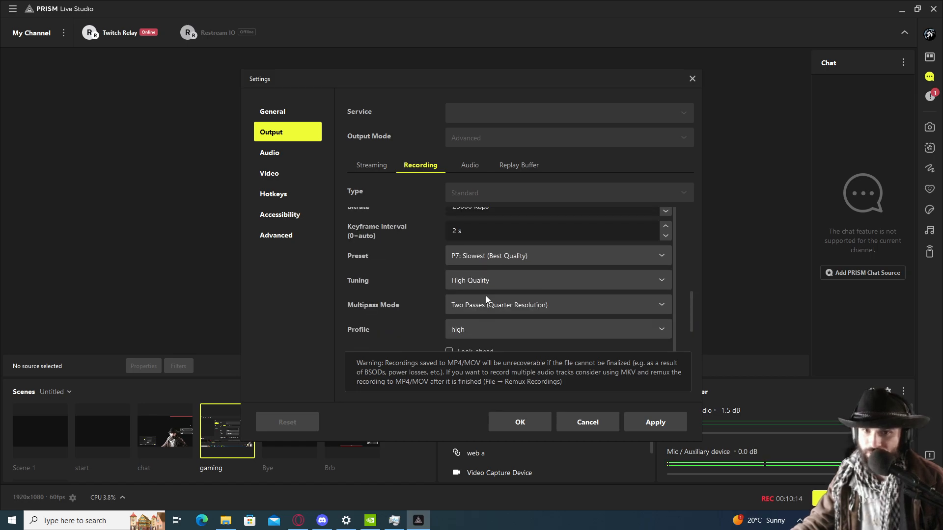
{"action": "scroll", "coordinate": [485, 295], "scroll_direction": "up", "scroll_amount": 3}
{"action": "scroll", "coordinate": [512, 289], "scroll_direction": "up", "scroll_amount": 2}
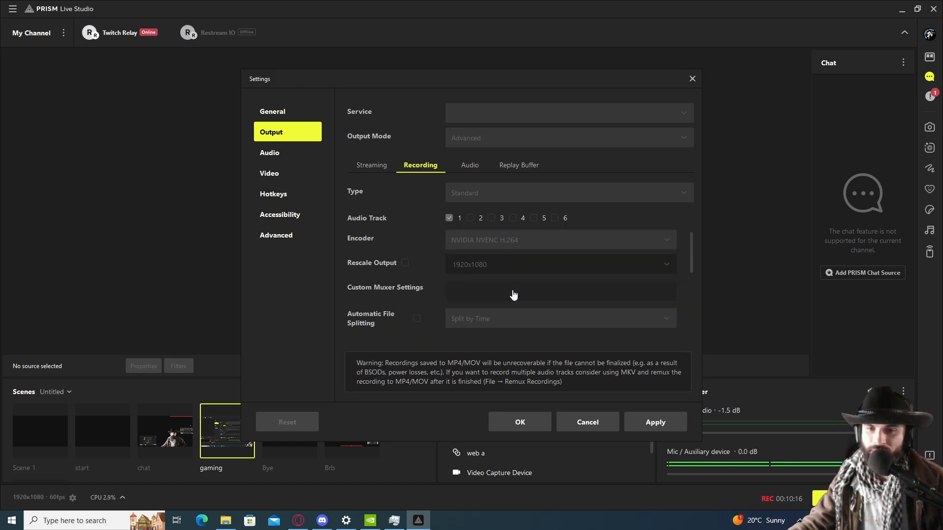
{"action": "scroll", "coordinate": [512, 291], "scroll_direction": "up", "scroll_amount": 1}
{"action": "scroll", "coordinate": [514, 296], "scroll_direction": "up", "scroll_amount": 1}
{"action": "scroll", "coordinate": [513, 295], "scroll_direction": "up", "scroll_amount": 1}
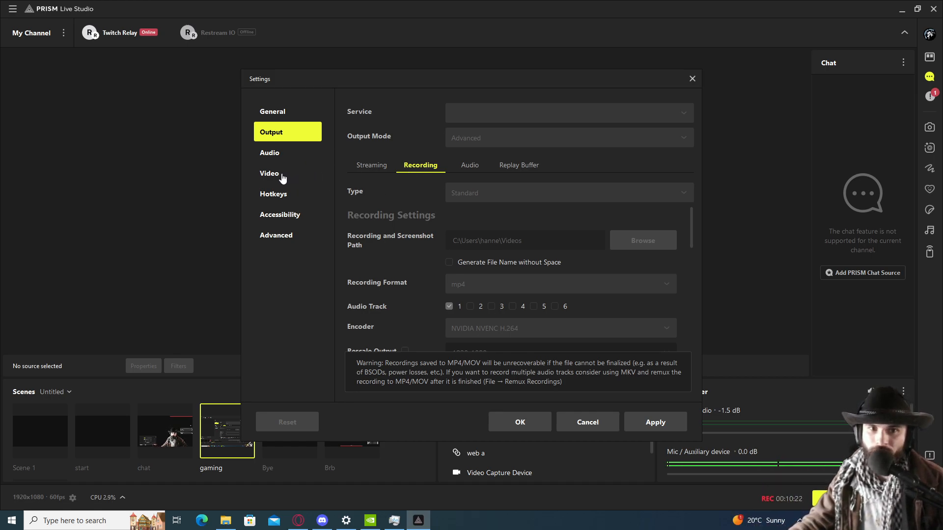
- Check the Video page's 1920x1080 resolution at 60 FPS, then bring up Task Manager's memory view
{"action": "left_click", "coordinate": [284, 177]}
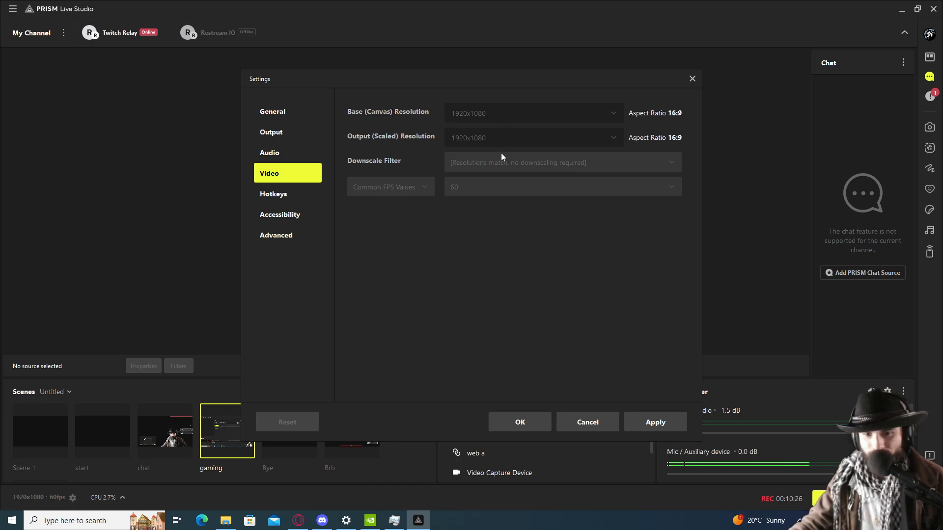
{"action": "left_click", "coordinate": [395, 521]}
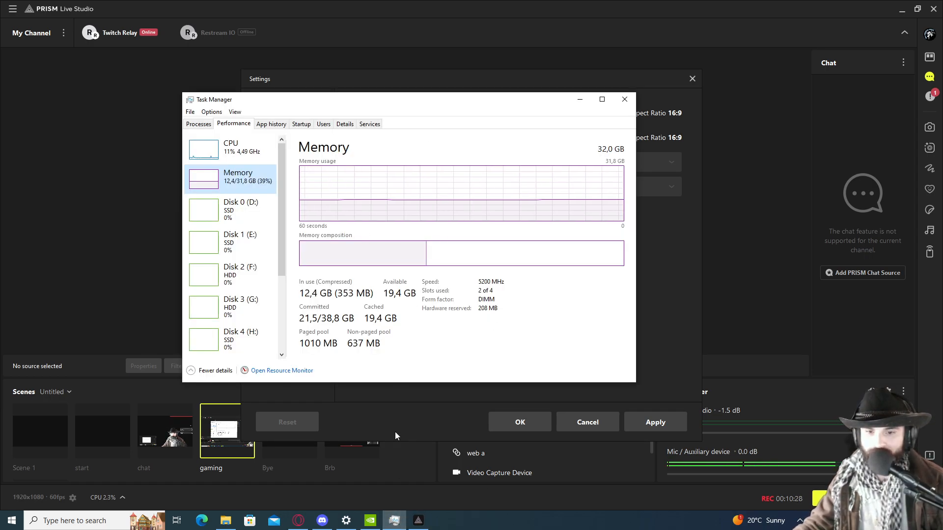
- Glance at the NVIDIA Change resolution page (1920 × 1080 native, 165Hz), then go back to PRISM's Video settings
{"action": "left_click", "coordinate": [370, 520]}
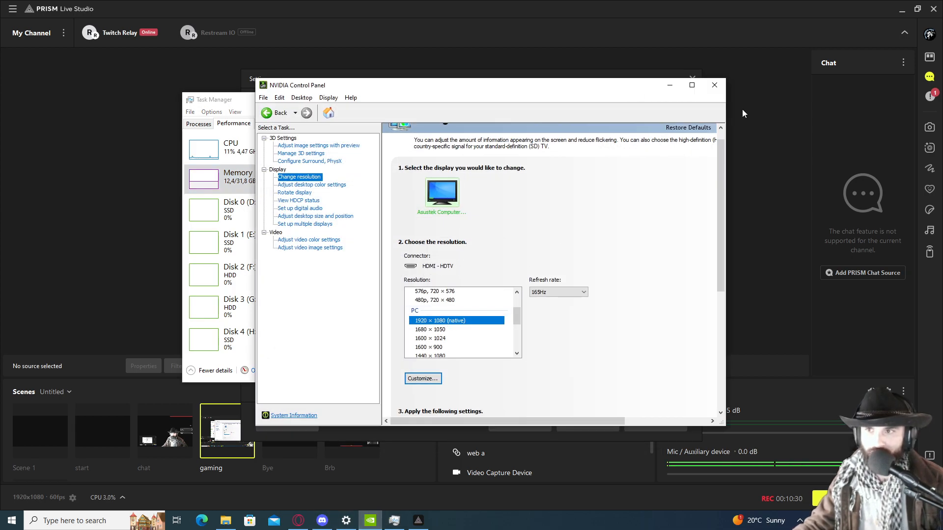
{"action": "left_click", "coordinate": [744, 107]}
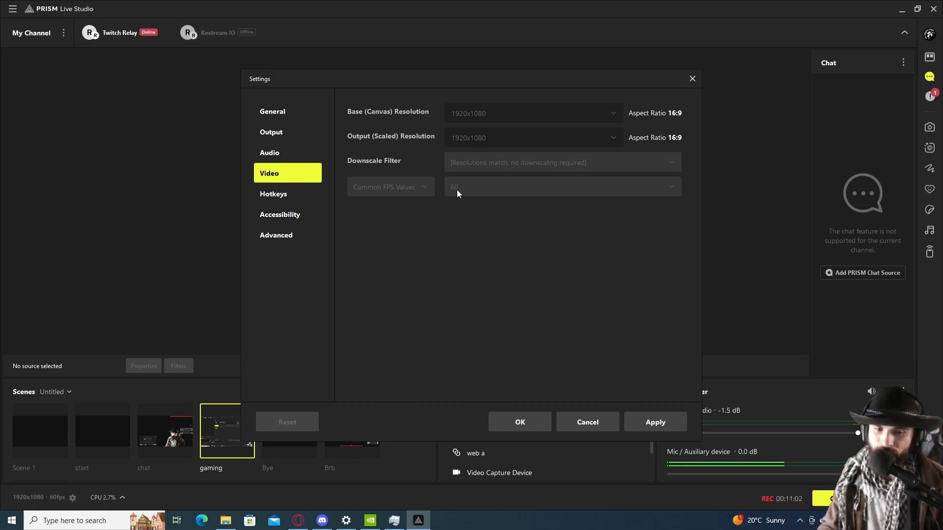
- Apply the updated output and video settings and confirm with OK, closing the Settings window
{"action": "left_click", "coordinate": [654, 423]}
{"action": "left_click", "coordinate": [519, 424]}
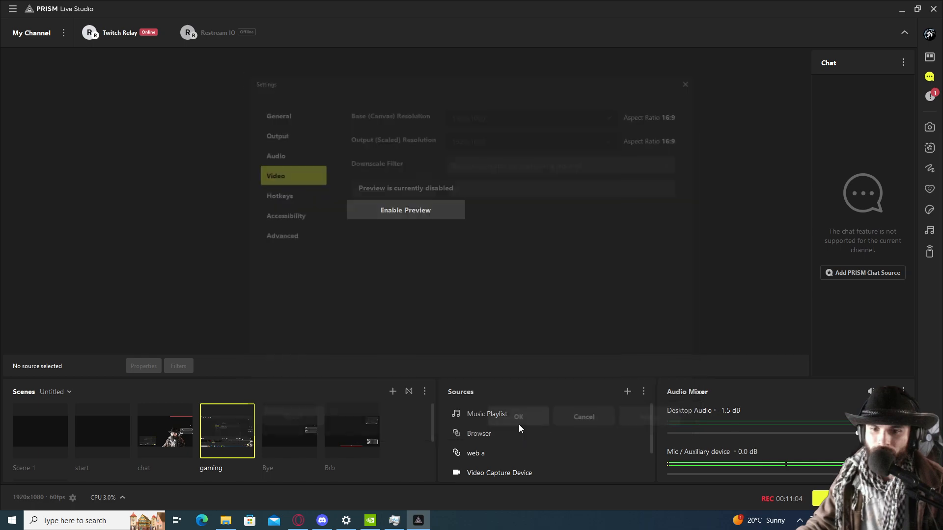